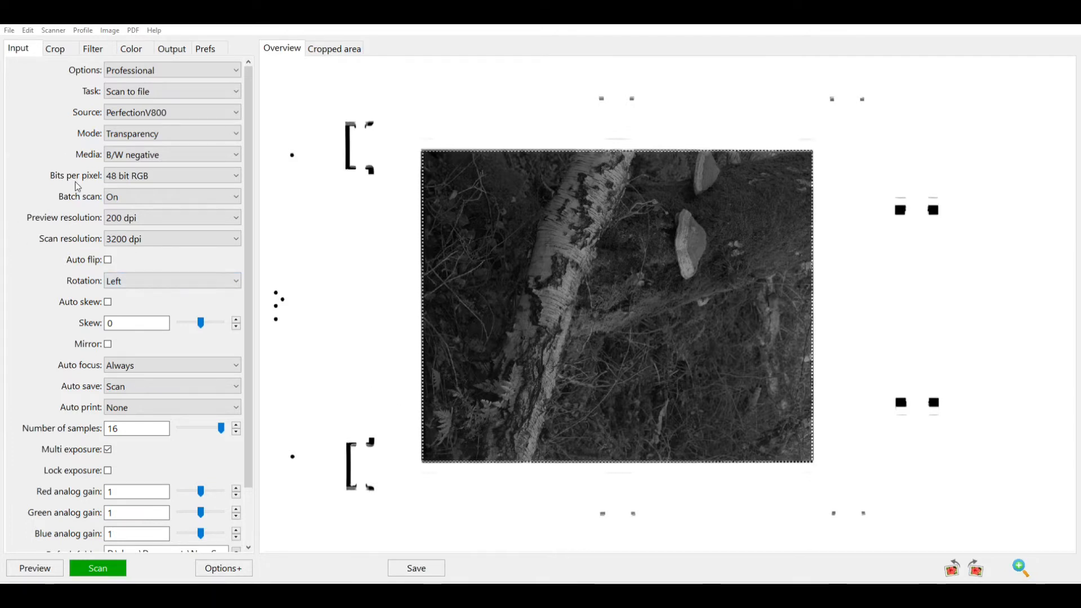
Try the Basic and Standard option levels and return the options level to Professional
{"action": "left_click", "coordinate": [138, 65]}
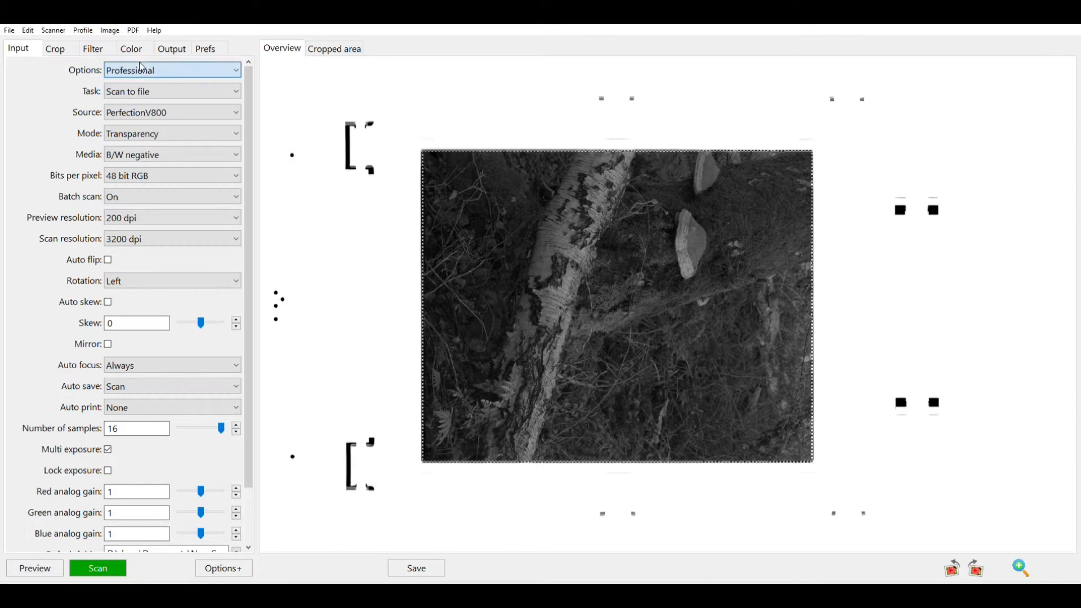
{"action": "left_click", "coordinate": [137, 72]}
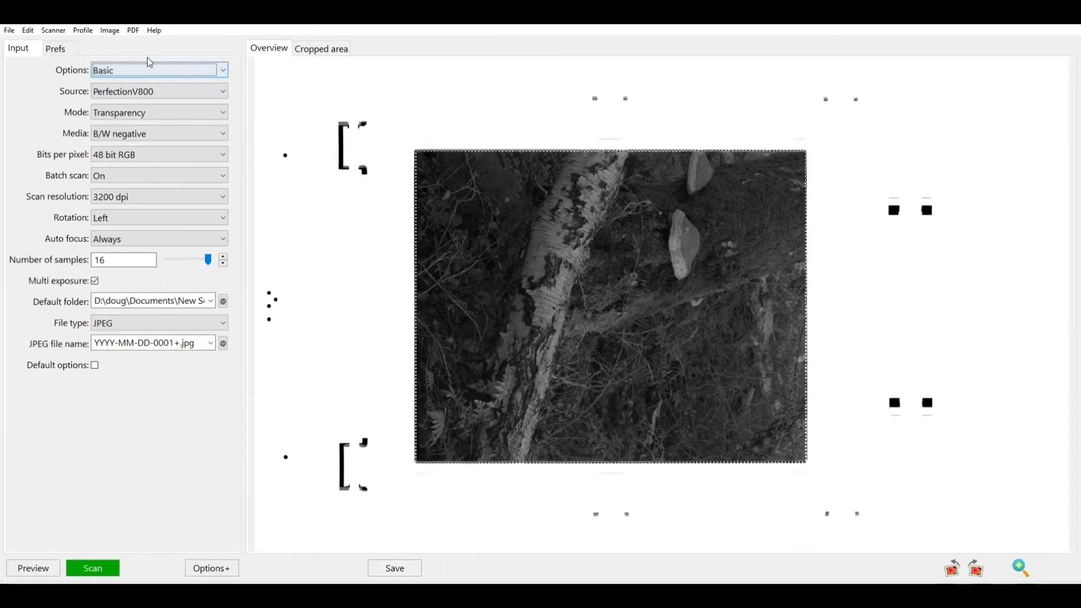
{"action": "left_click", "coordinate": [146, 92]}
{"action": "left_click", "coordinate": [153, 68]}
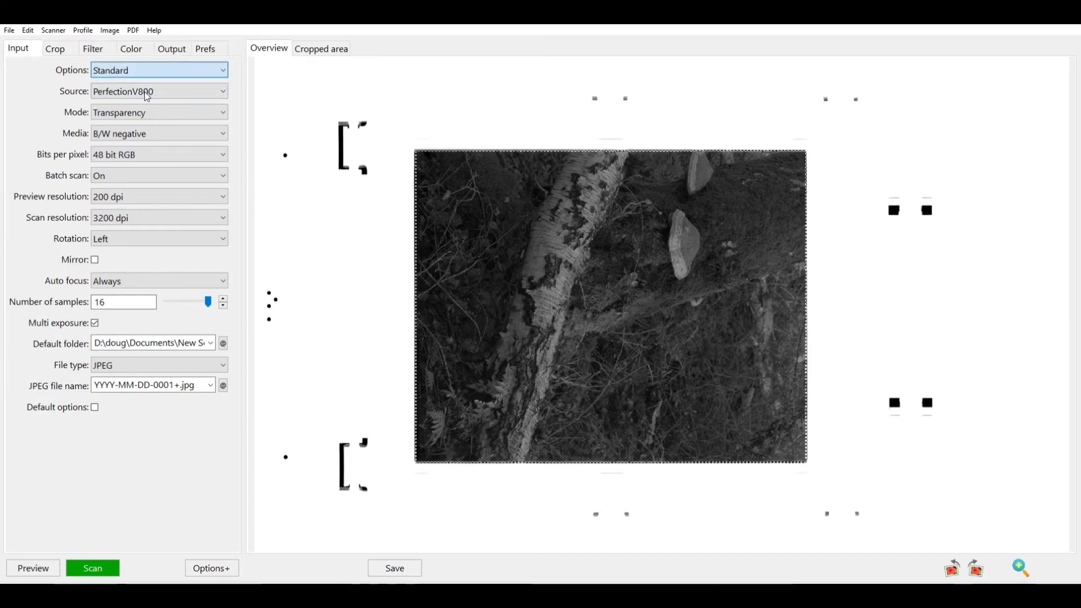
{"action": "left_click", "coordinate": [144, 91]}
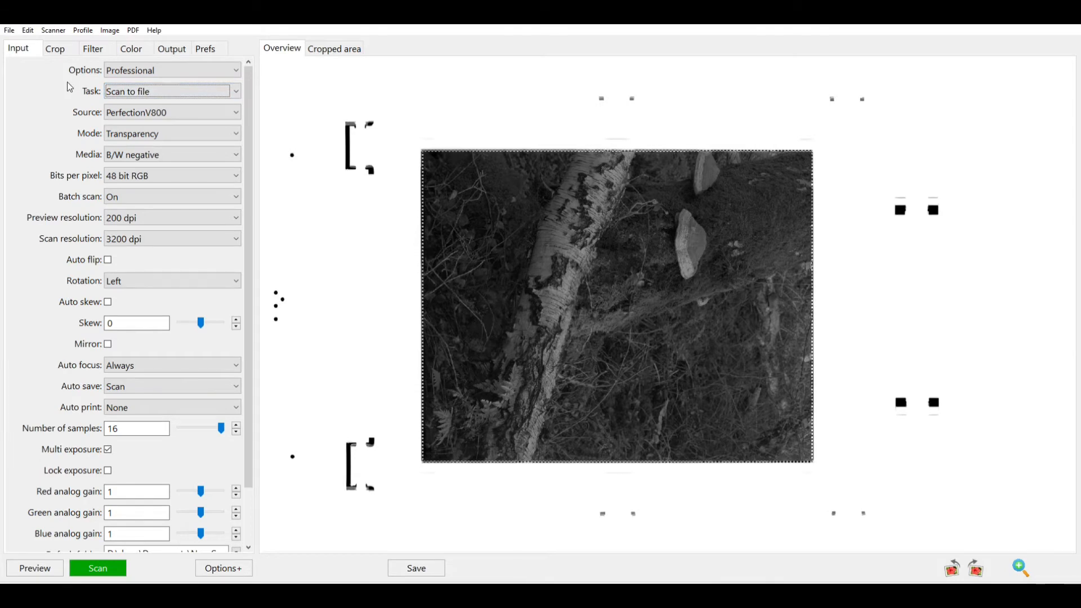
Try the Slide film media type on the previewed negative and set the media back to B/W negative
{"action": "left_click", "coordinate": [138, 149]}
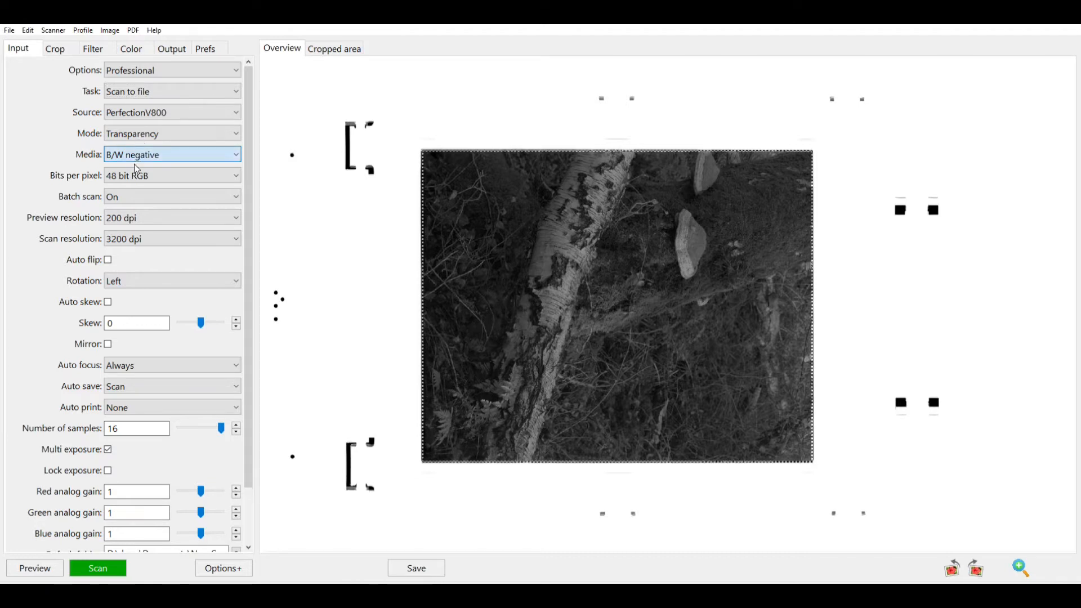
{"action": "left_click", "coordinate": [135, 165]}
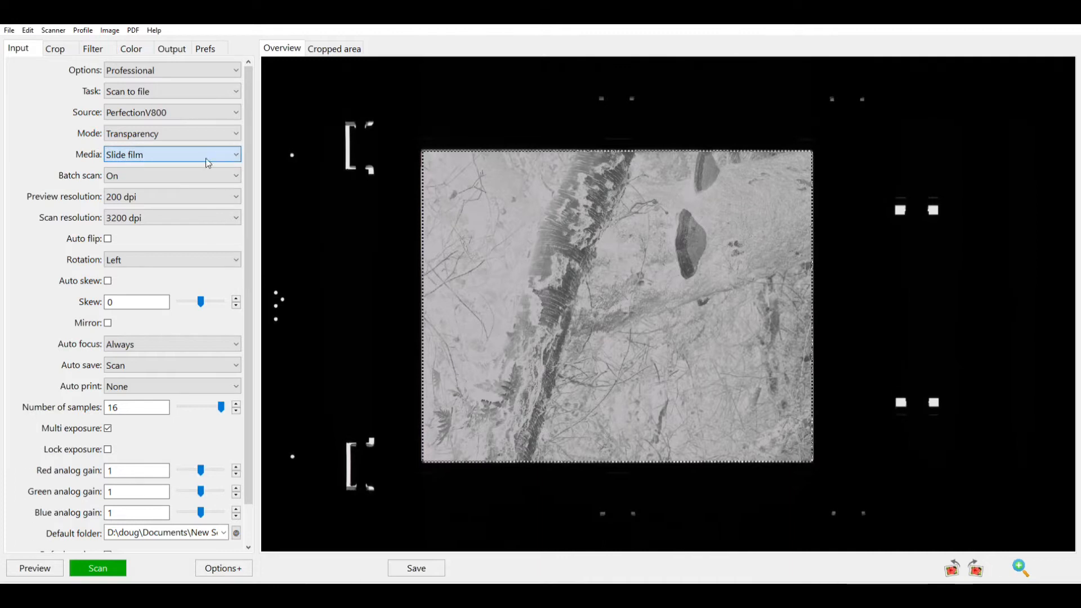
{"action": "left_click", "coordinate": [171, 192]}
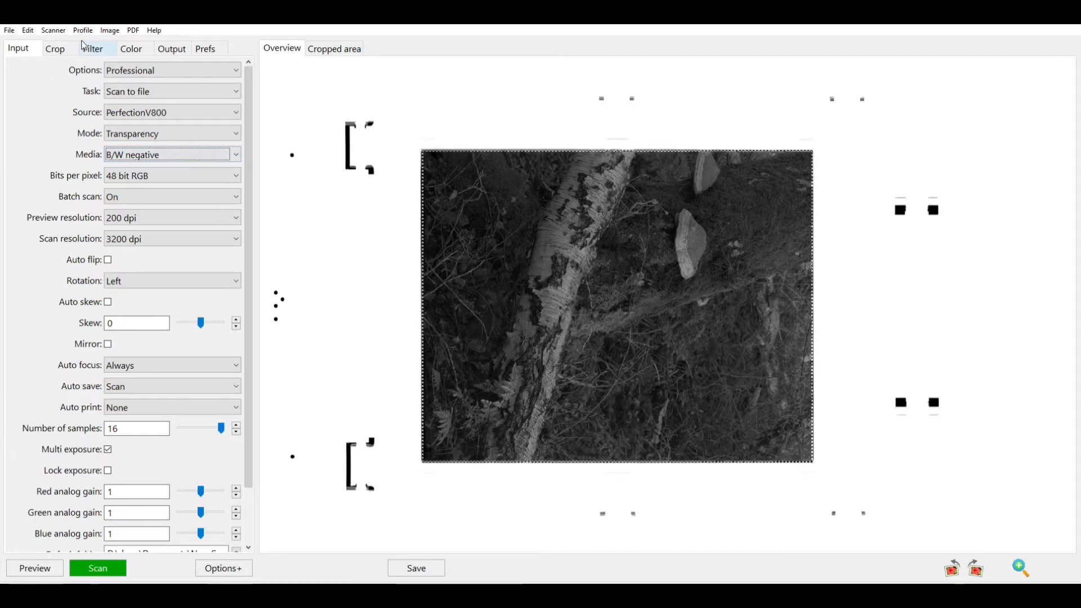
Check the filter options for B/W negative, and switch the media to Color negative to compare its infrared cleaning option
{"action": "left_click", "coordinate": [89, 47]}
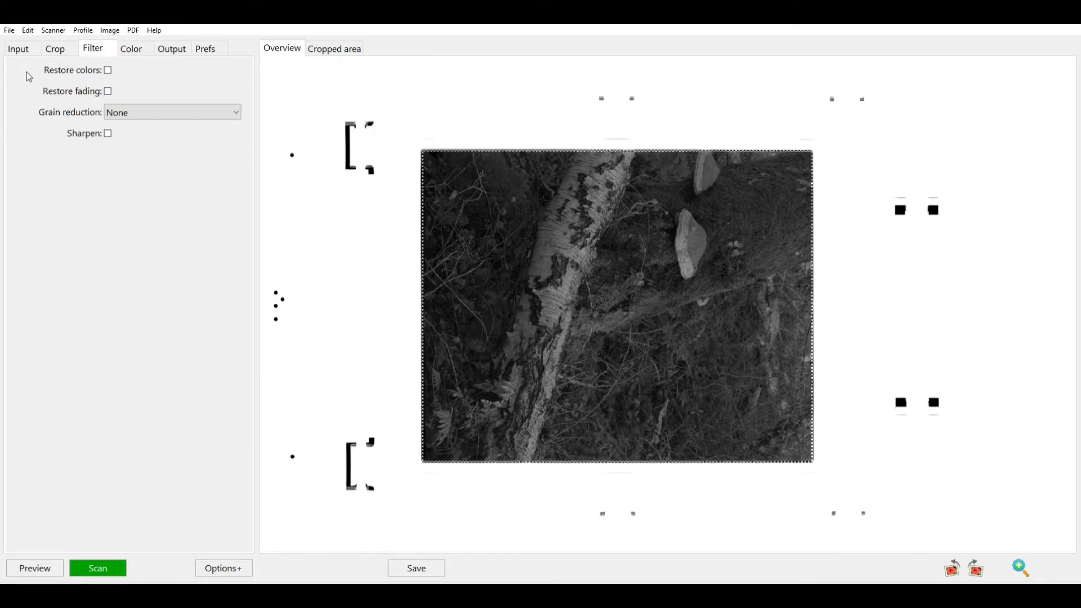
{"action": "left_click", "coordinate": [22, 48]}
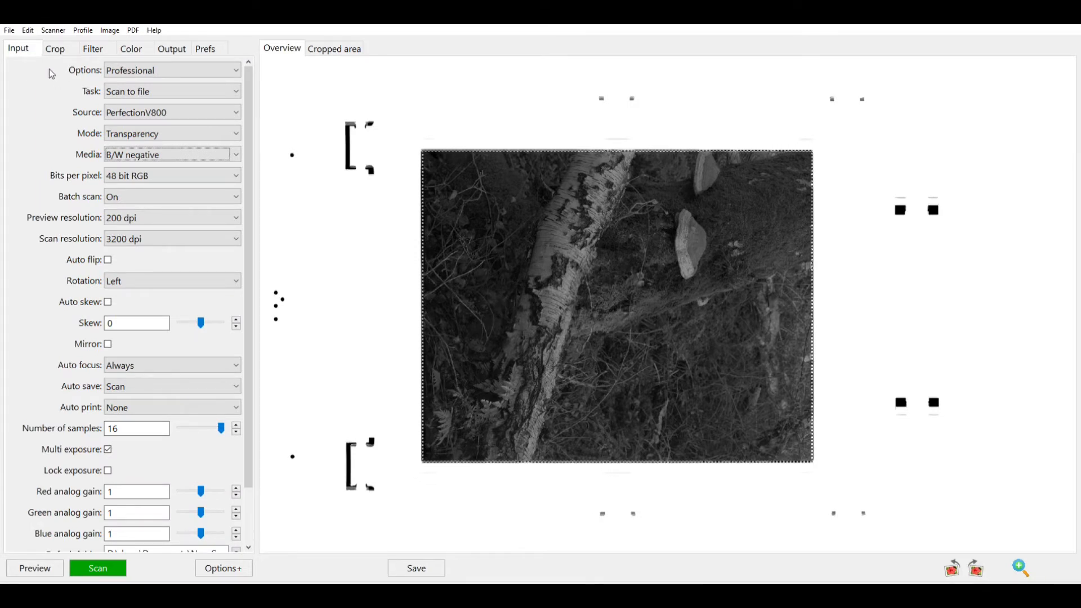
{"action": "left_click", "coordinate": [162, 148]}
{"action": "left_click", "coordinate": [157, 185]}
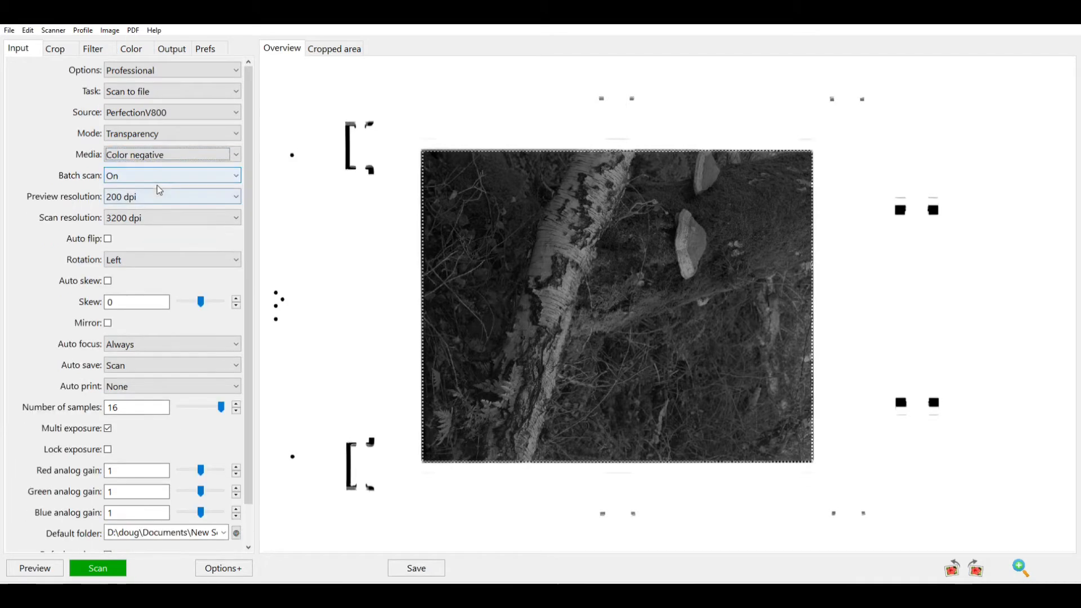
{"action": "left_click", "coordinate": [96, 45]}
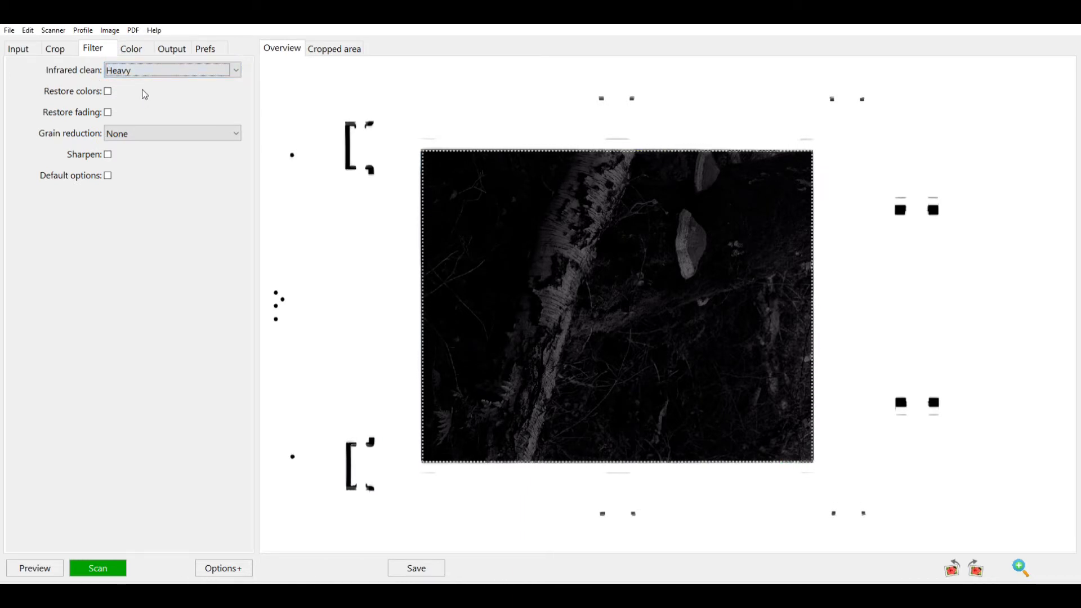
Set the media back to B/W negative and check which filter options it offers
{"action": "left_click", "coordinate": [30, 52]}
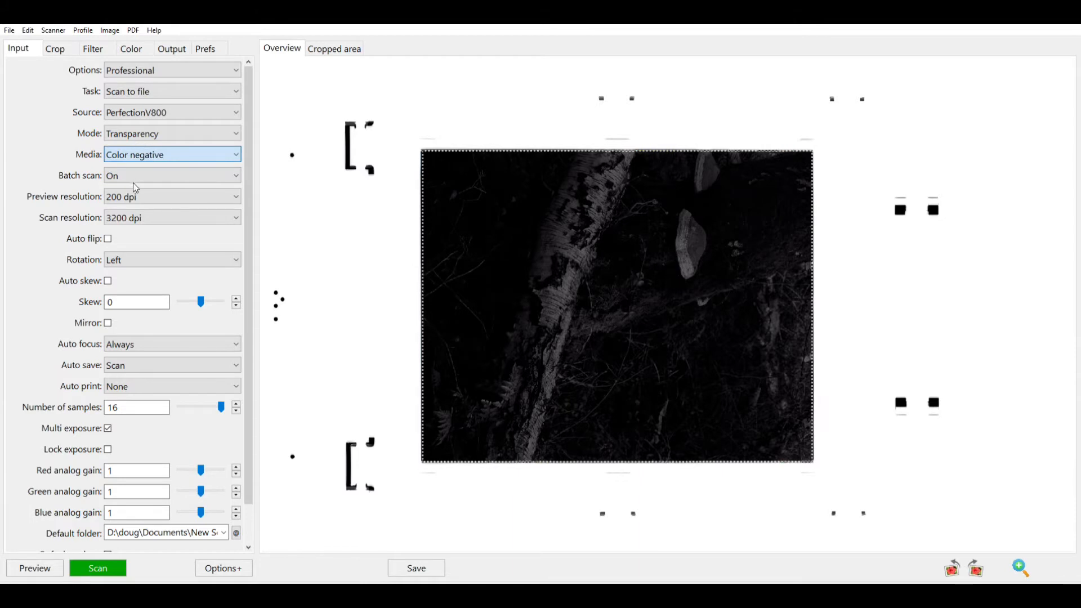
{"action": "key", "text": "Down"}
{"action": "left_click", "coordinate": [95, 41]}
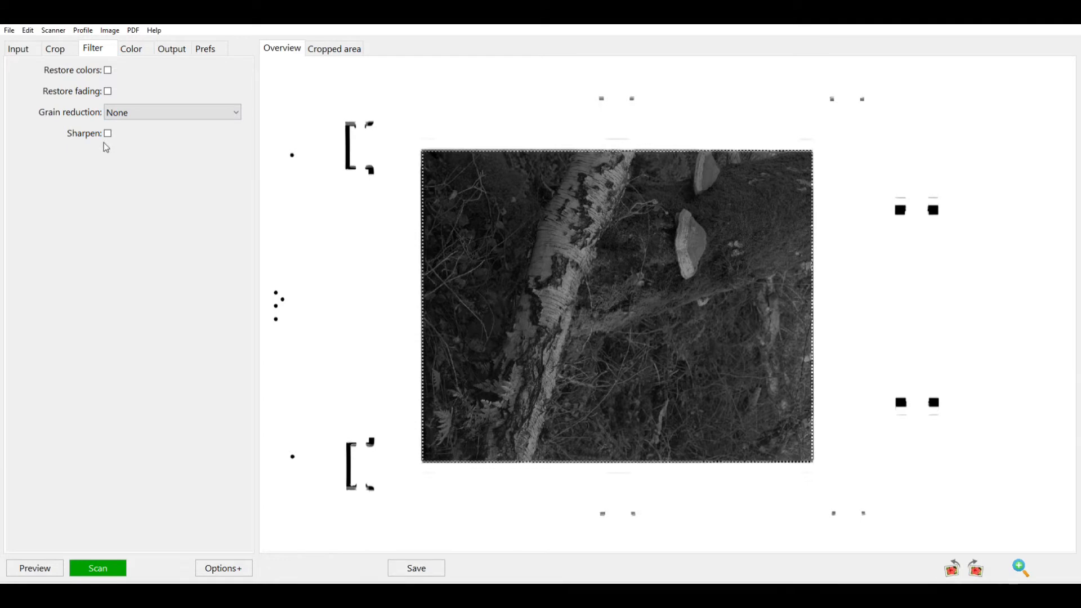
{"action": "left_click", "coordinate": [26, 43]}
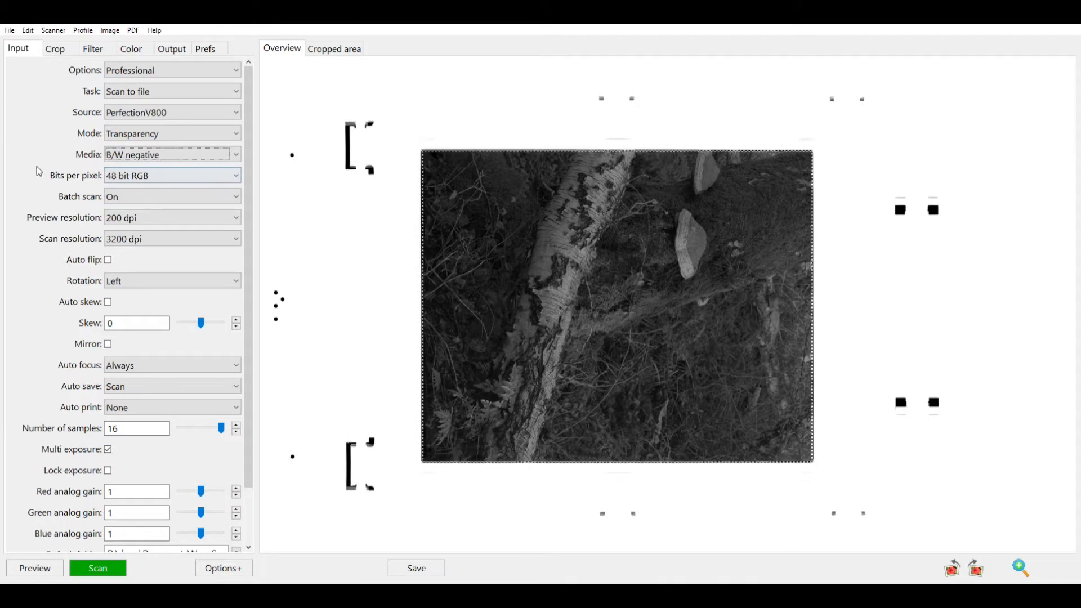
Compare the 16 bit Gray and 48 bit RGB bit depths, and set bits per pixel back to 48 bit RGB
{"action": "left_click", "coordinate": [194, 168]}
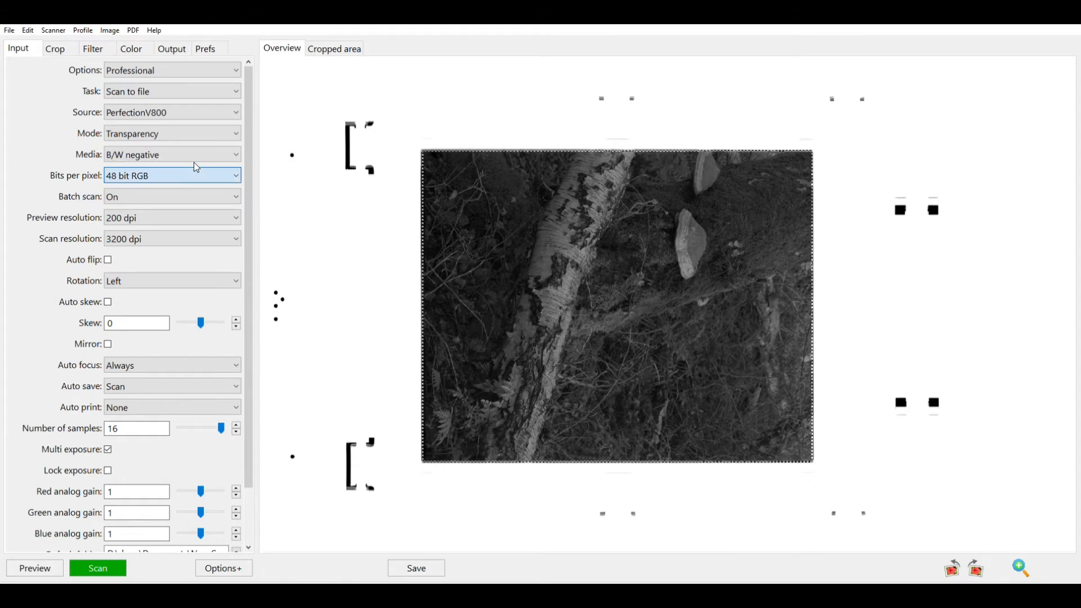
{"action": "left_click", "coordinate": [168, 212]}
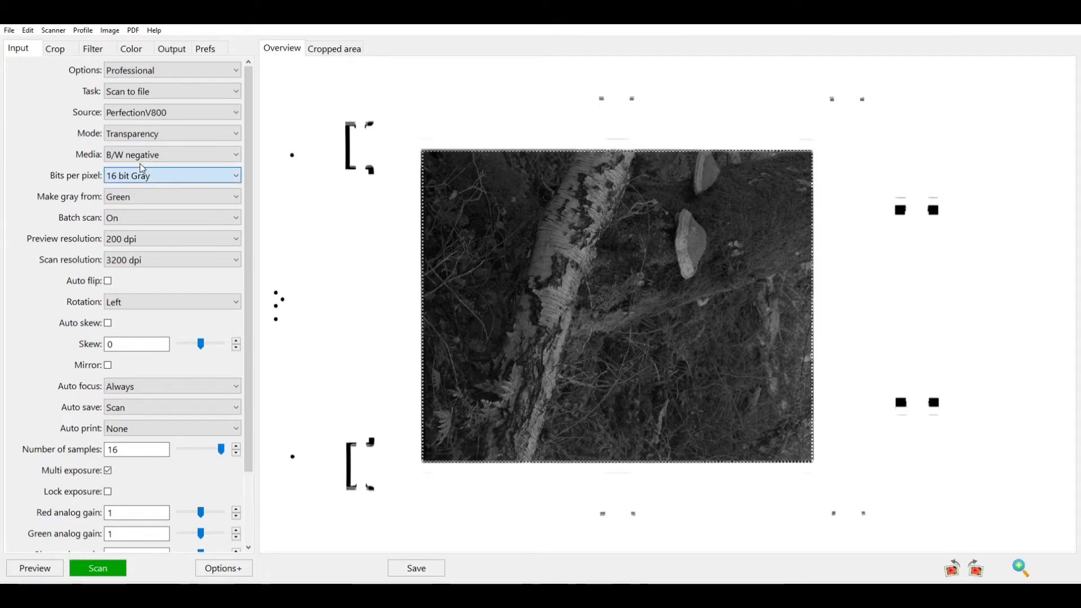
{"action": "left_click", "coordinate": [134, 238]}
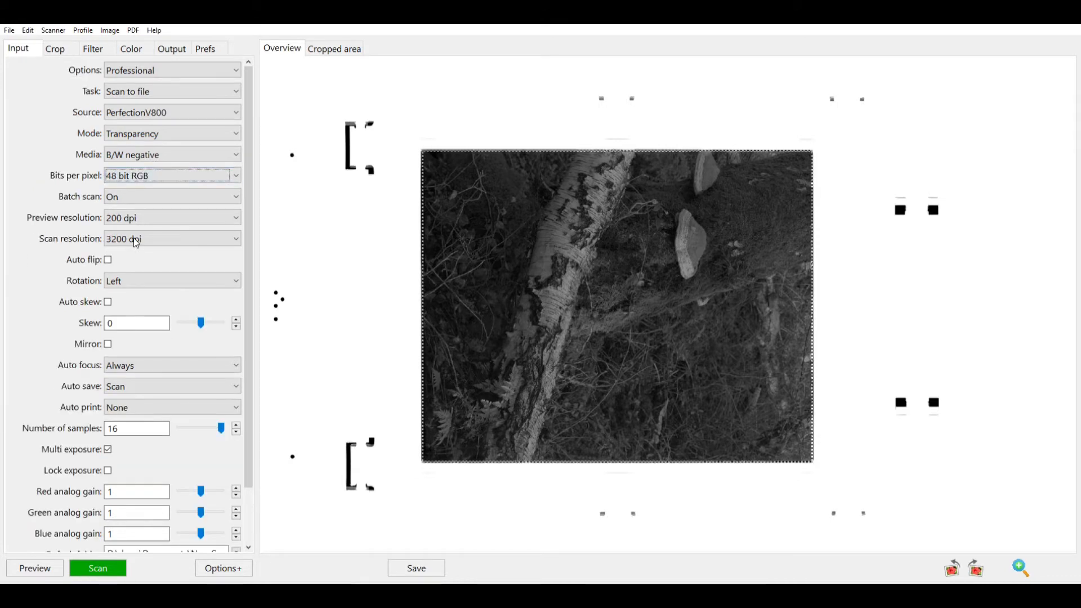
{"action": "left_click", "coordinate": [140, 169]}
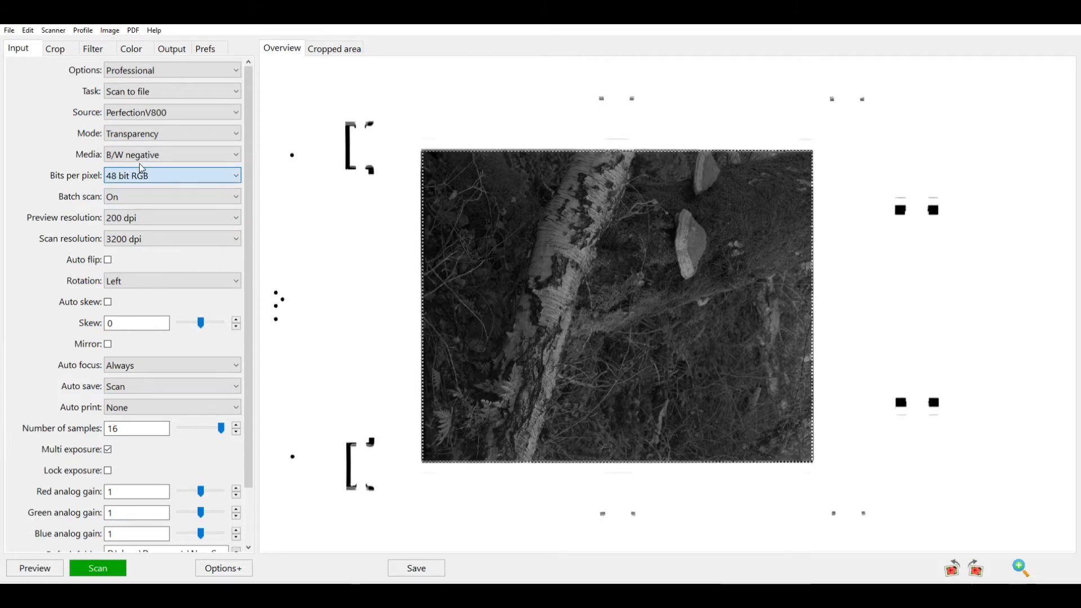
{"action": "left_click", "coordinate": [131, 218]}
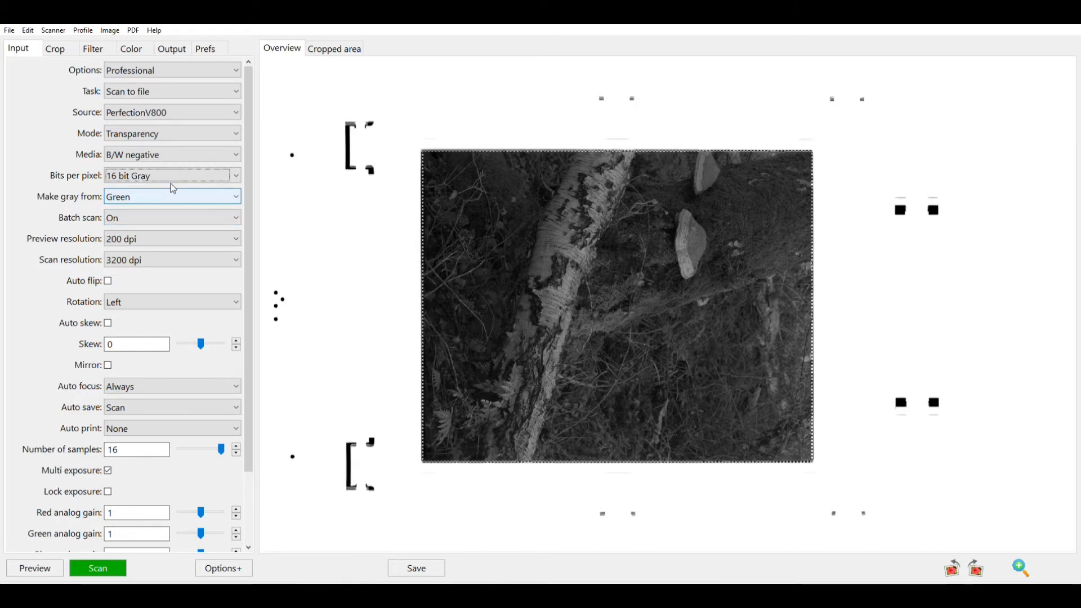
{"action": "key", "text": "Tab"}
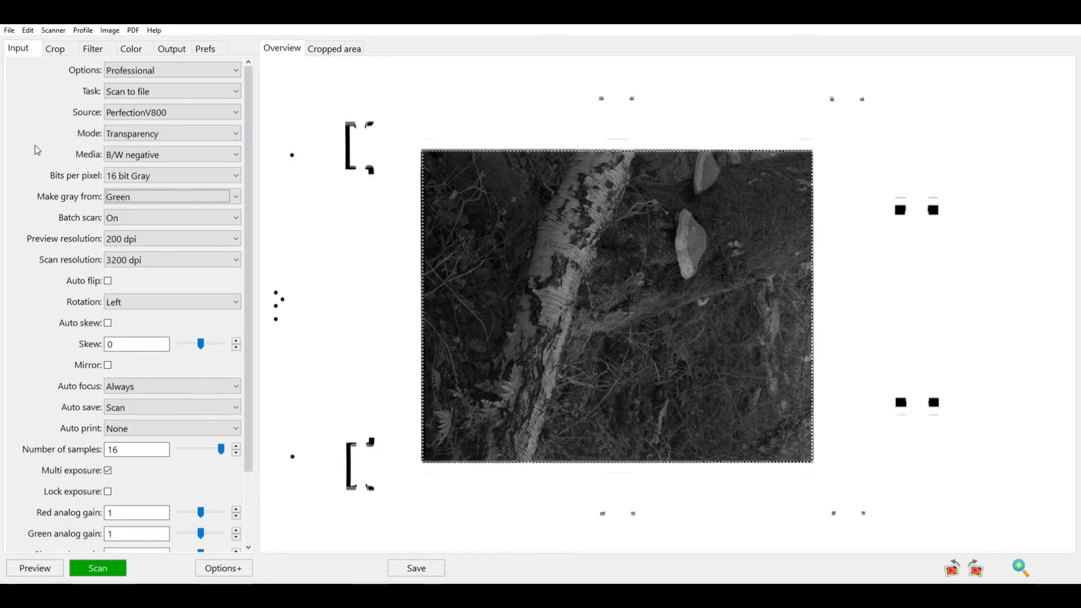
{"action": "left_click", "coordinate": [113, 170]}
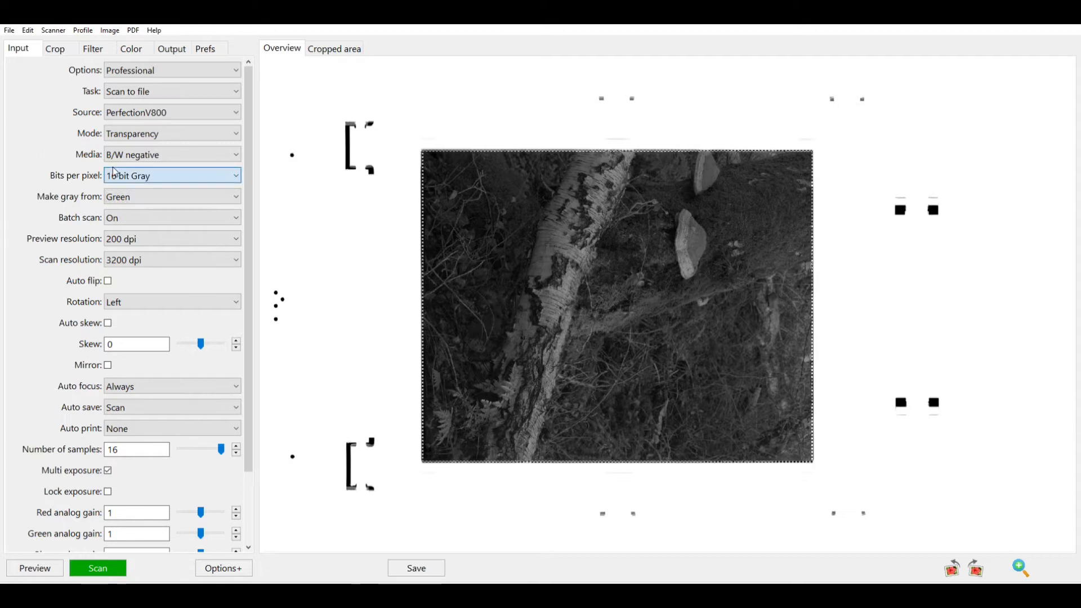
{"action": "left_click", "coordinate": [131, 239]}
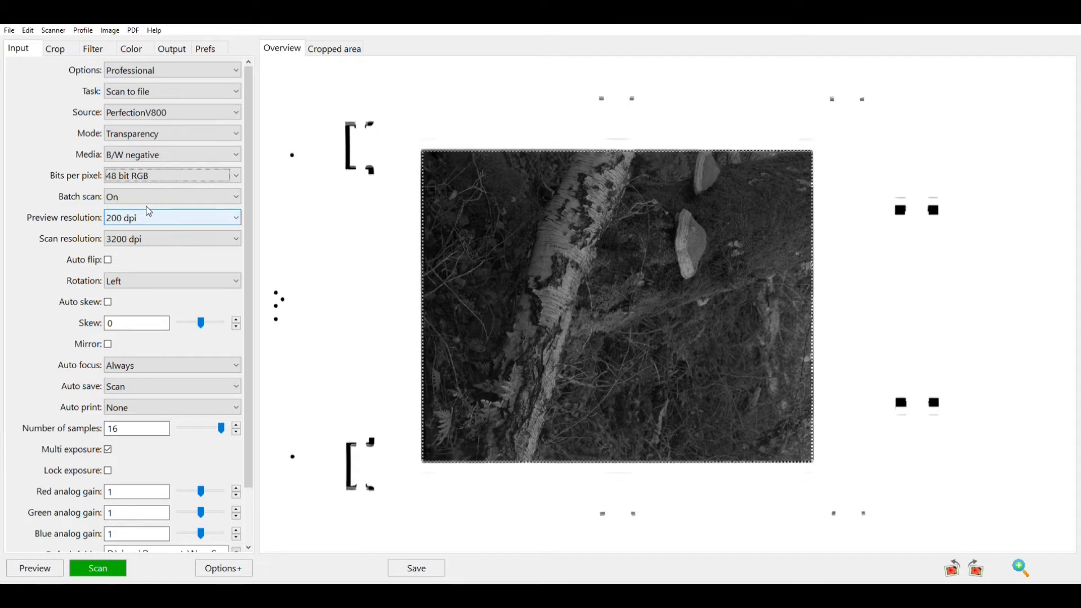
Try a scan resolution of 6400 dpi and return it to 3200 dpi
{"action": "left_click", "coordinate": [164, 233]}
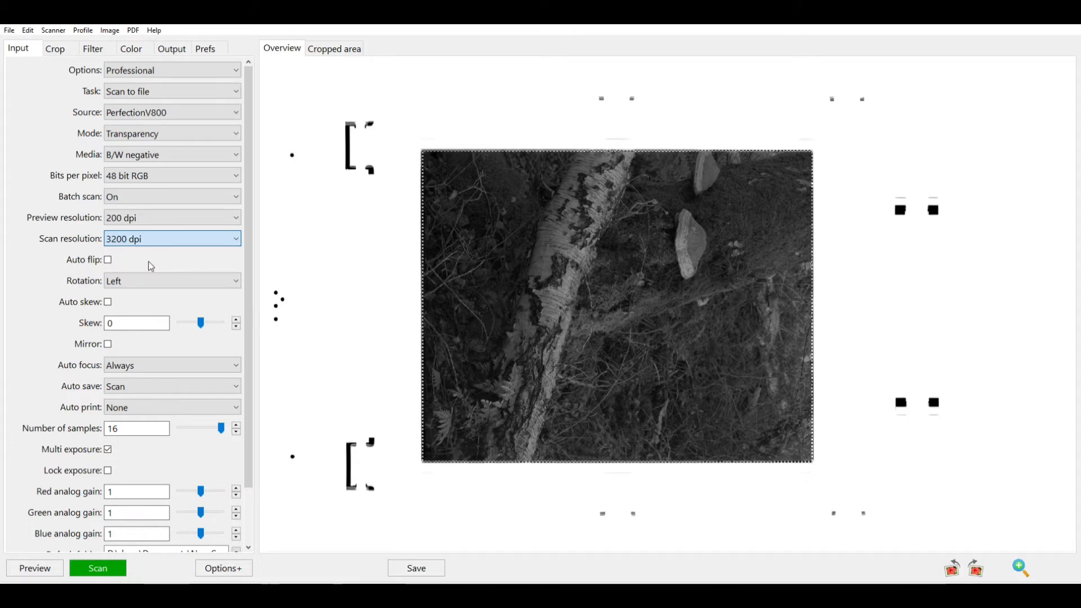
{"action": "key", "text": "Down"}
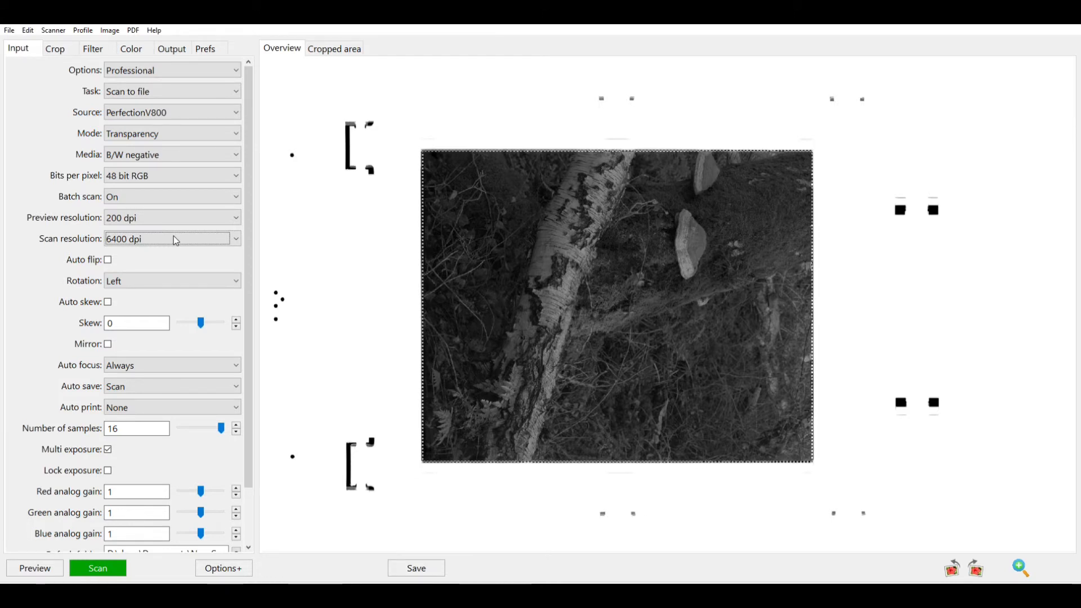
{"action": "left_click", "coordinate": [238, 232]}
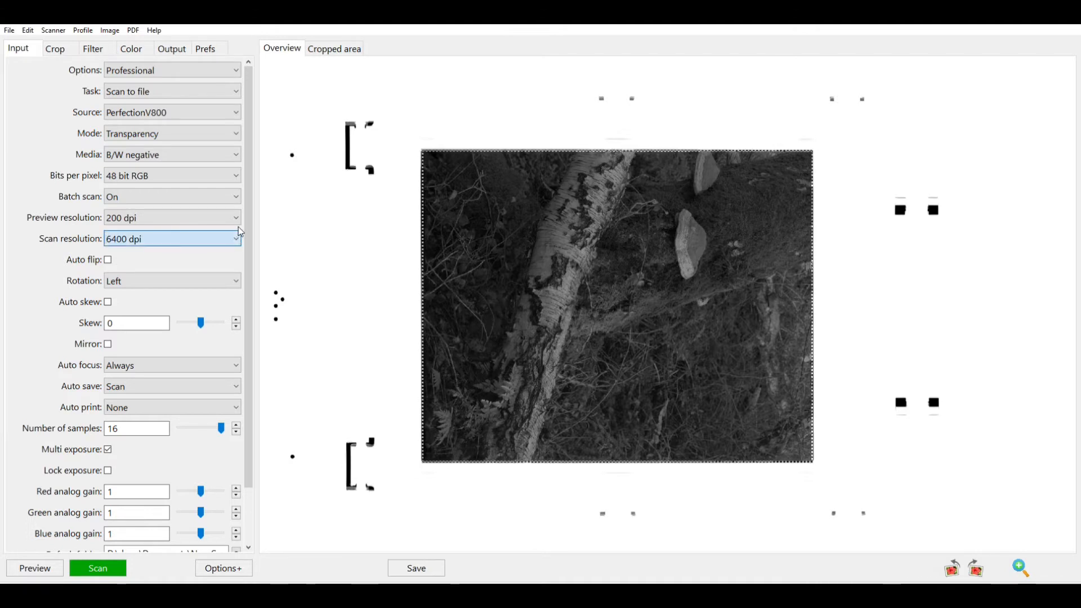
{"action": "left_click", "coordinate": [172, 281]}
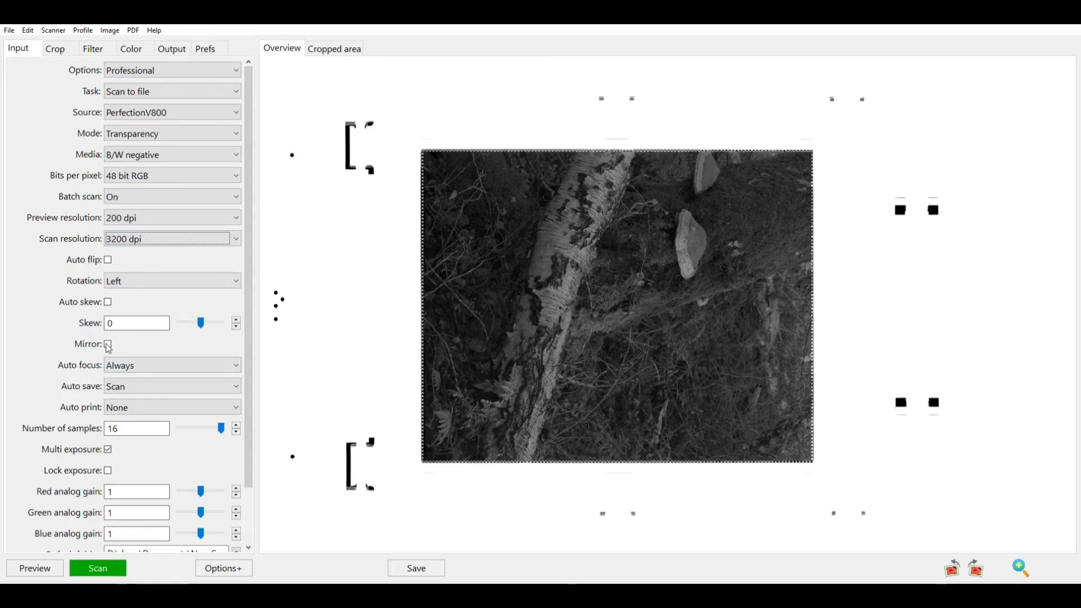
Examine the auto focus, auto save, number of samples, exposure and default folder settings for the scan input
{"action": "left_click", "coordinate": [142, 361]}
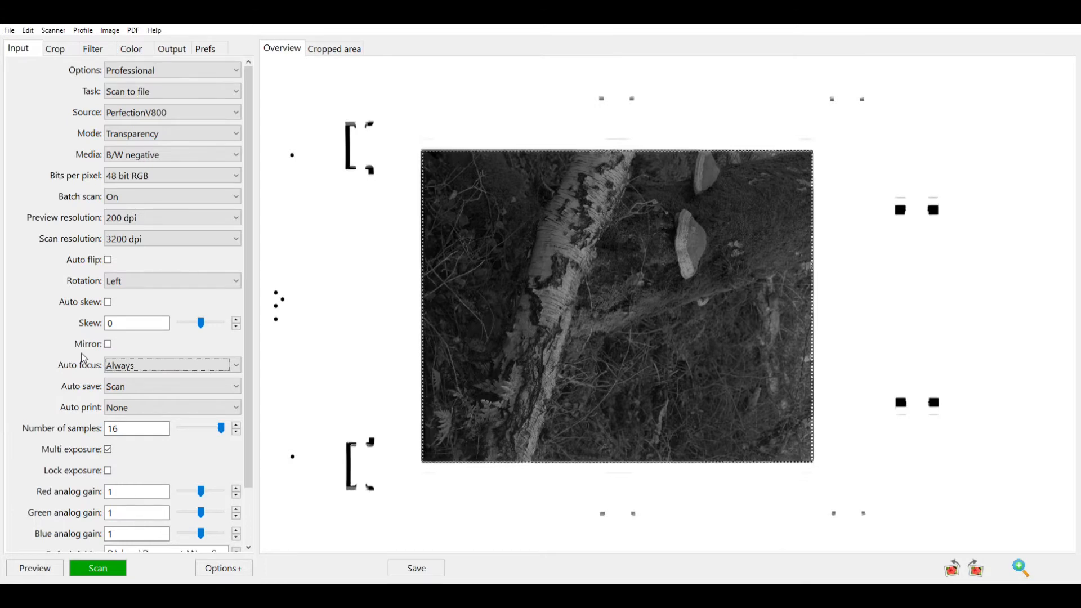
{"action": "left_click", "coordinate": [134, 380]}
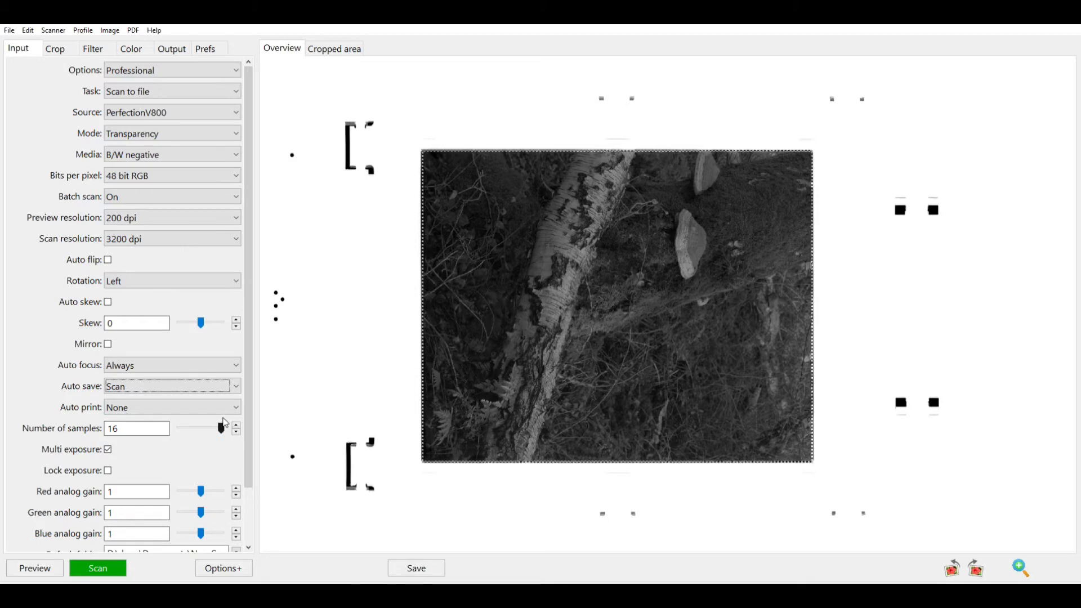
{"action": "mouse_move", "coordinate": [220, 425]}
{"action": "left_mouse_down"}
{"action": "mouse_move", "coordinate": [187, 428]}
{"action": "mouse_move", "coordinate": [222, 428]}
{"action": "left_mouse_up"}
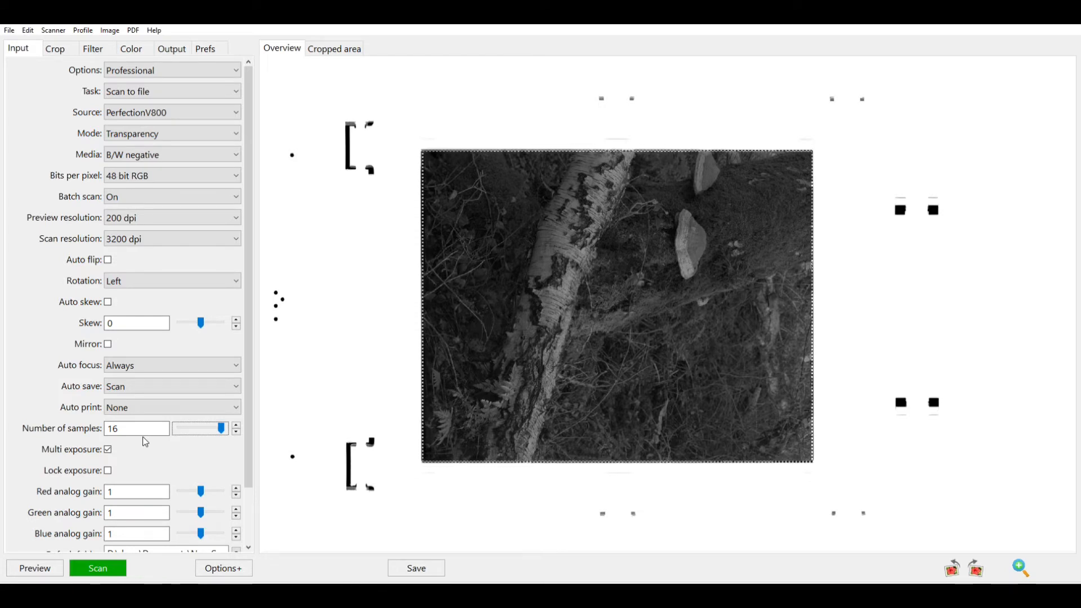
{"action": "scroll", "coordinate": [51, 444], "scroll_direction": "down", "scroll_amount": 2}
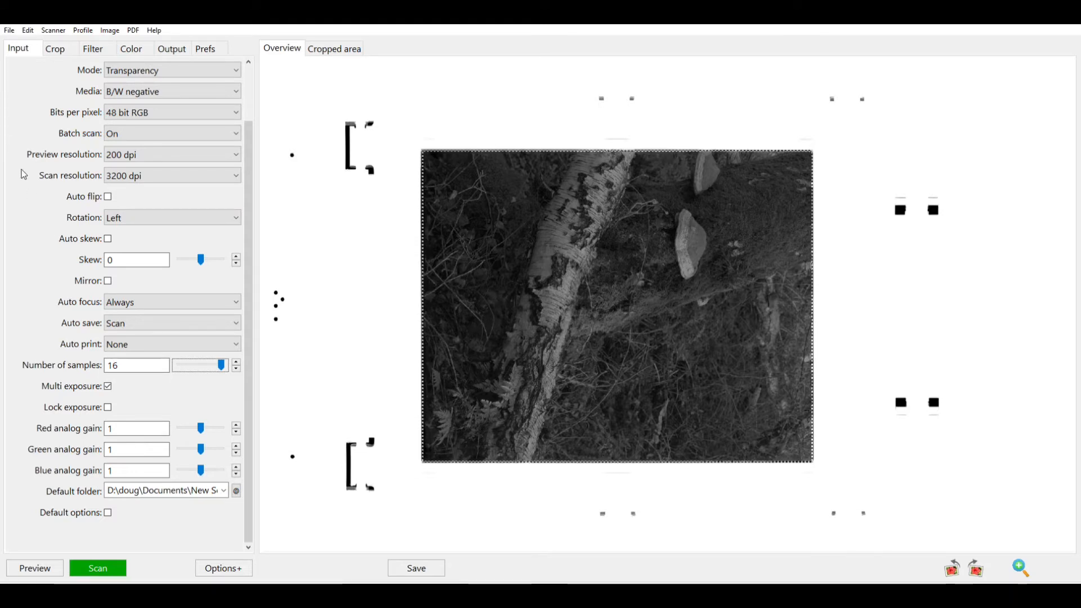
Review the crop, filter and color settings for the 4x5 negative
{"action": "left_click", "coordinate": [57, 47]}
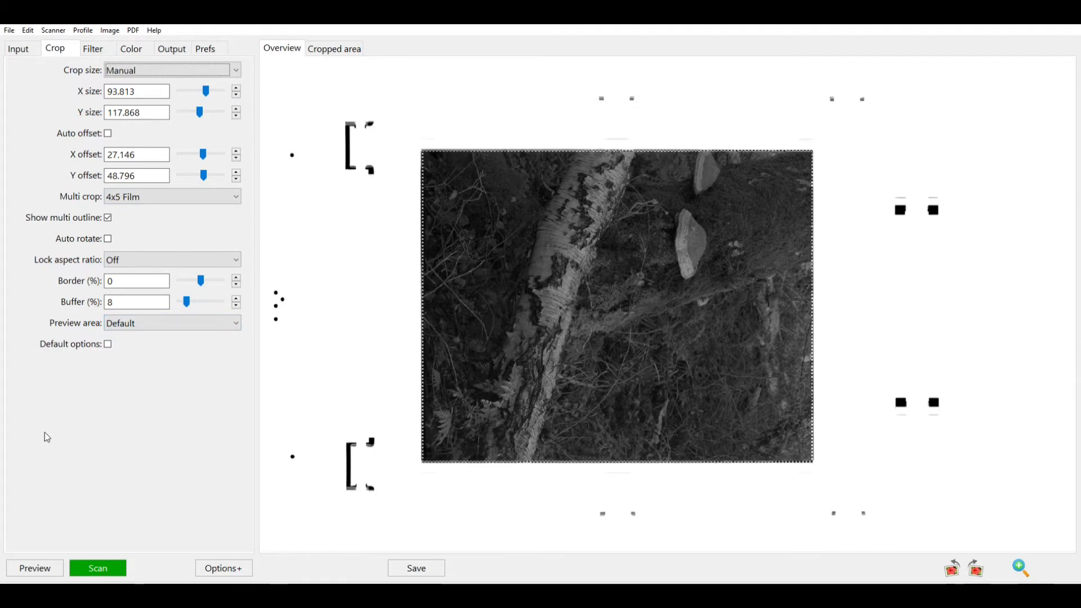
{"action": "left_click", "coordinate": [97, 40]}
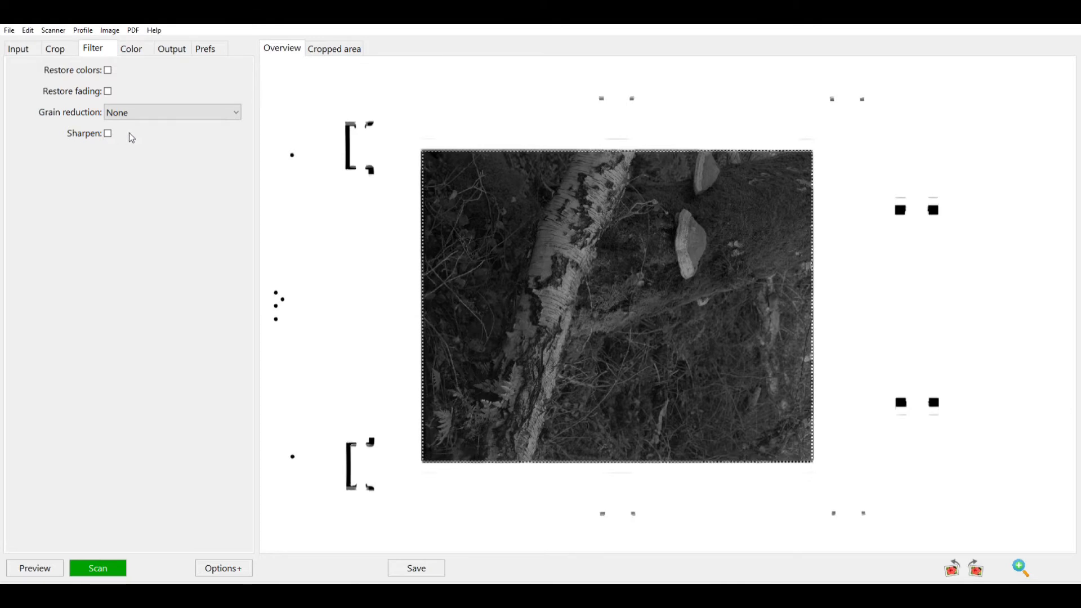
{"action": "left_click", "coordinate": [140, 43]}
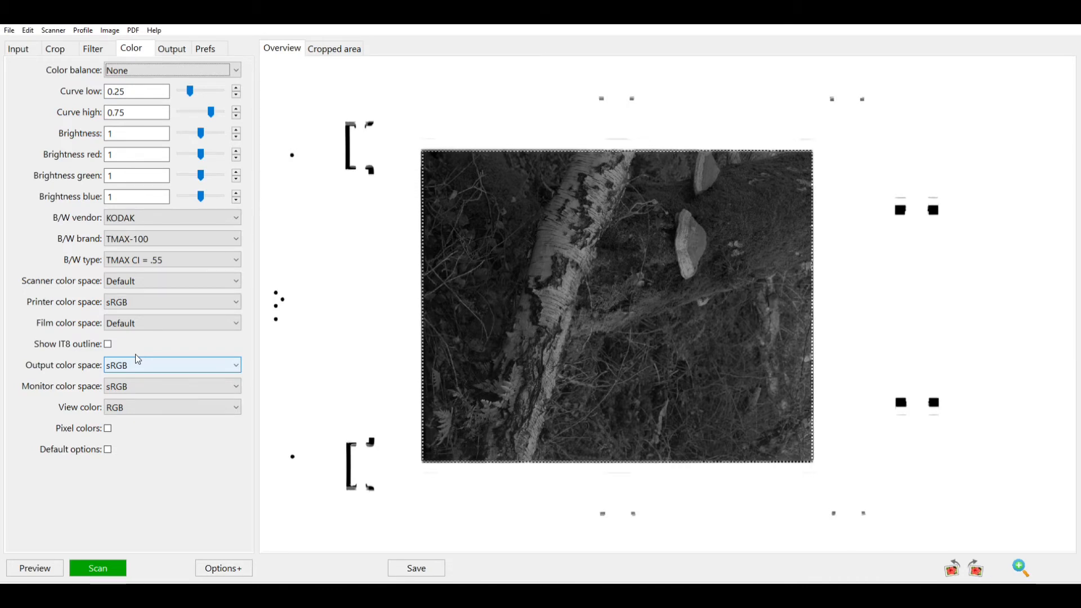
Disable JPEG file output in the scan's output settings
{"action": "left_click", "coordinate": [176, 48]}
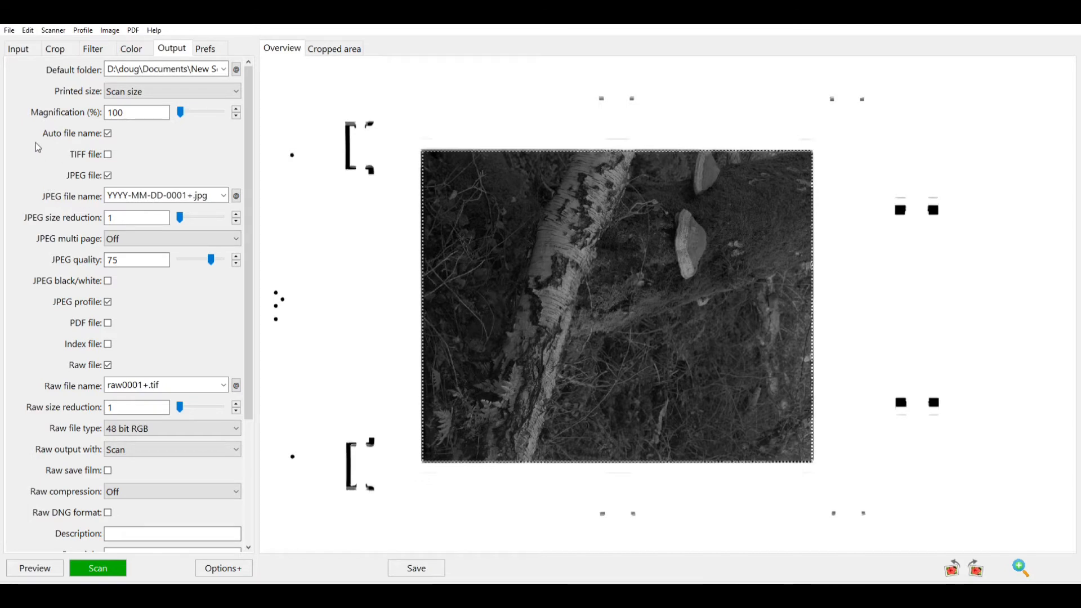
{"action": "left_click", "coordinate": [109, 175]}
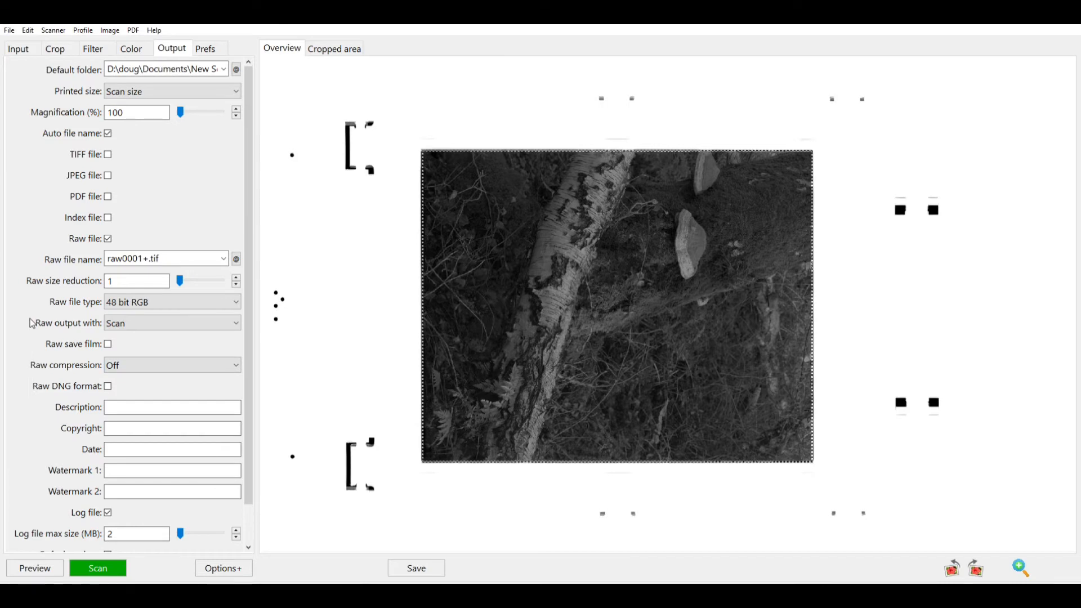
Review the raw file output settings and start the scan of the negative
{"action": "scroll", "coordinate": [38, 318], "scroll_direction": "down", "scroll_amount": 1}
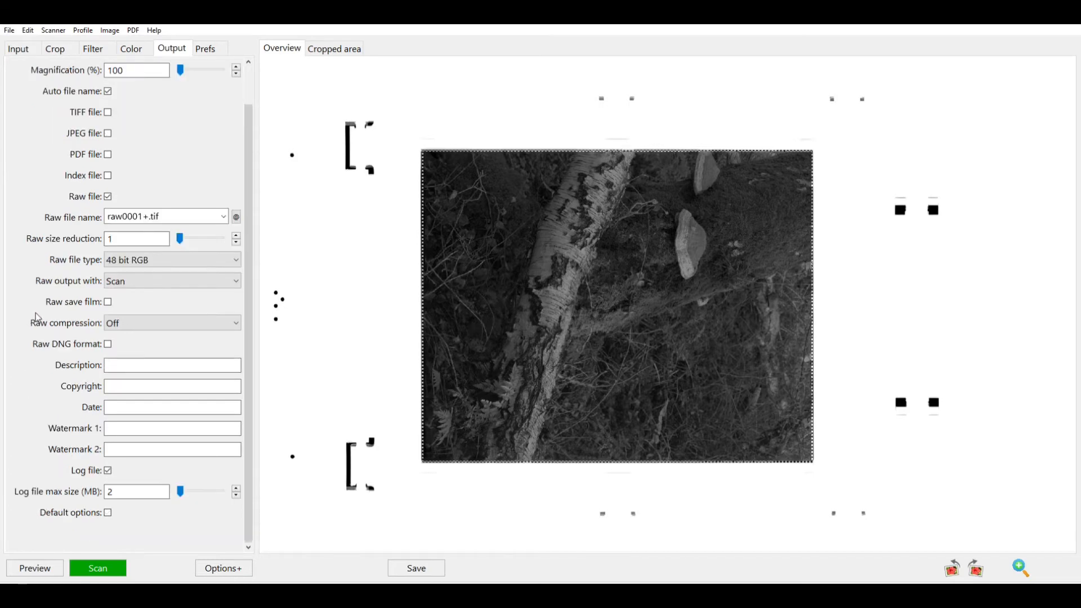
{"action": "scroll", "coordinate": [36, 317], "scroll_direction": "up", "scroll_amount": 1}
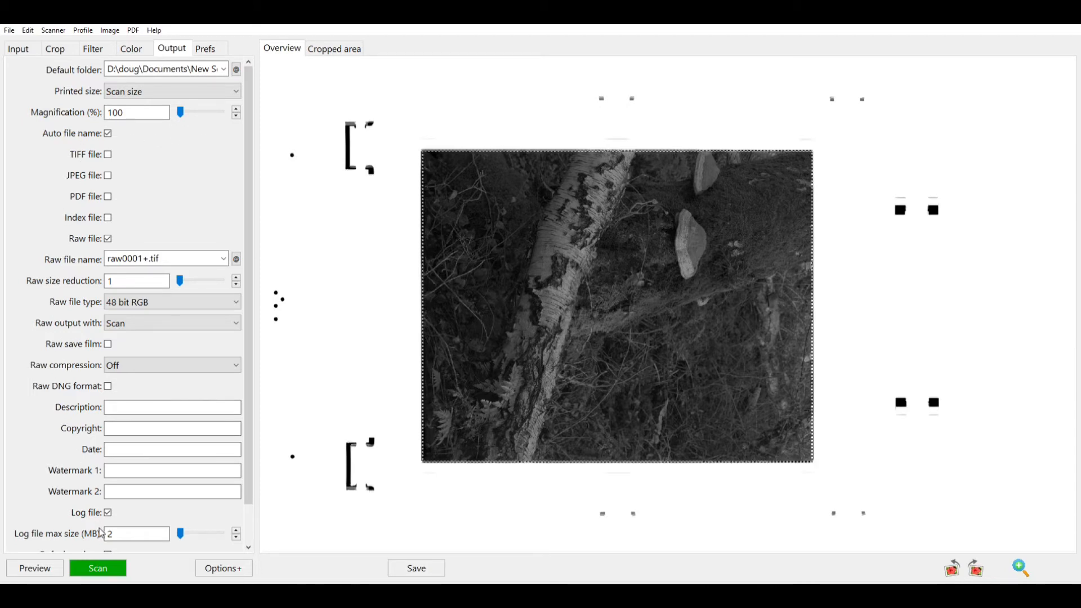
{"action": "left_click", "coordinate": [101, 562]}
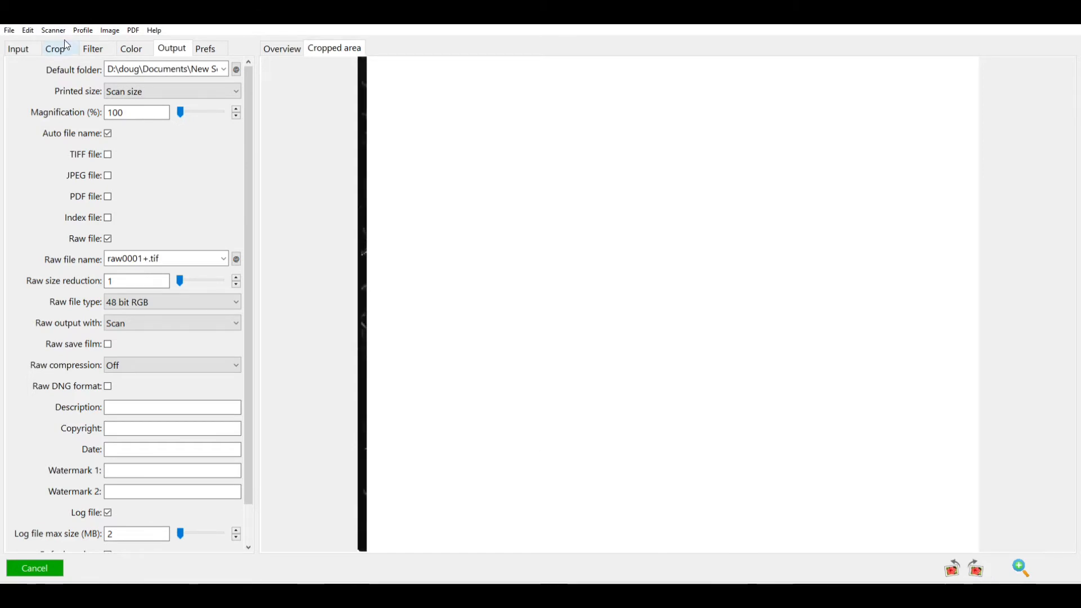
{"action": "left_click", "coordinate": [32, 42]}
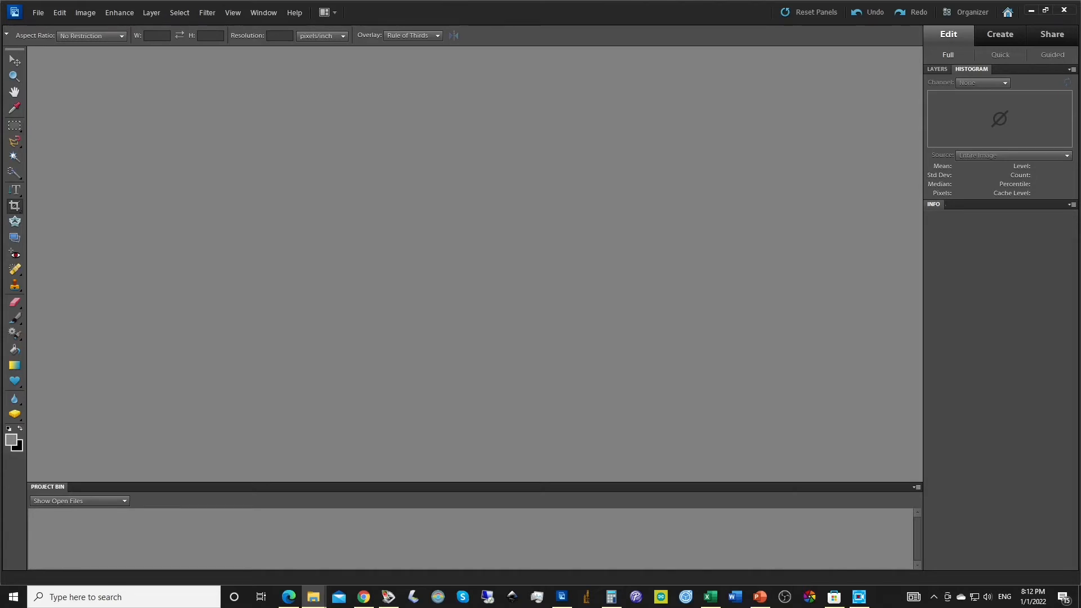
Open the raw0004.tif scan in Photoshop Elements and rotate the image 180°
{"action": "left_click_drag", "start_coordinate": [1080, 141], "coordinate": [390, 244]}
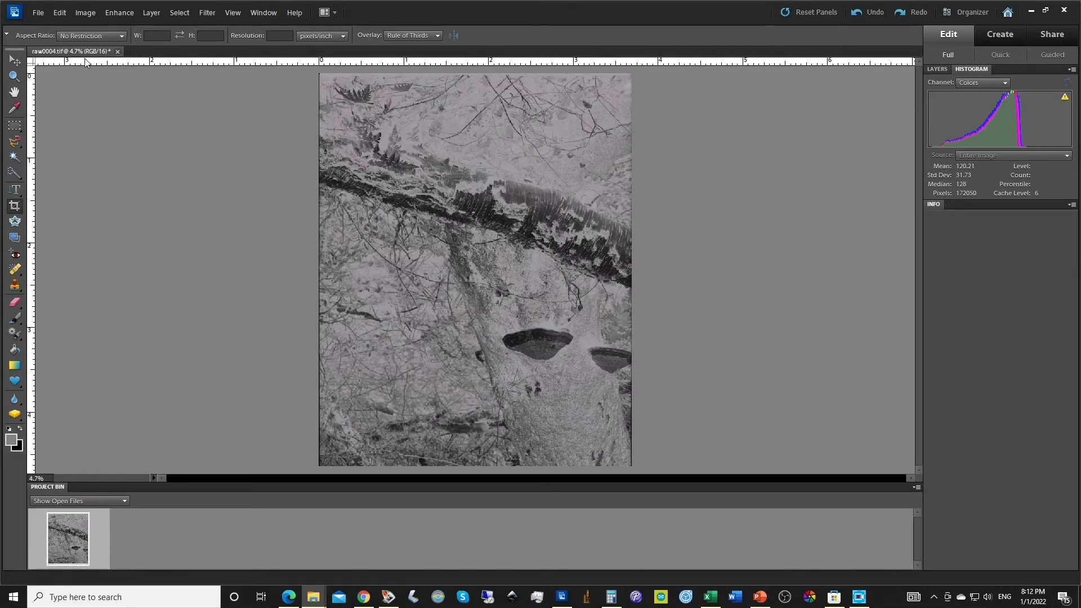
{"action": "left_click", "coordinate": [83, 15]}
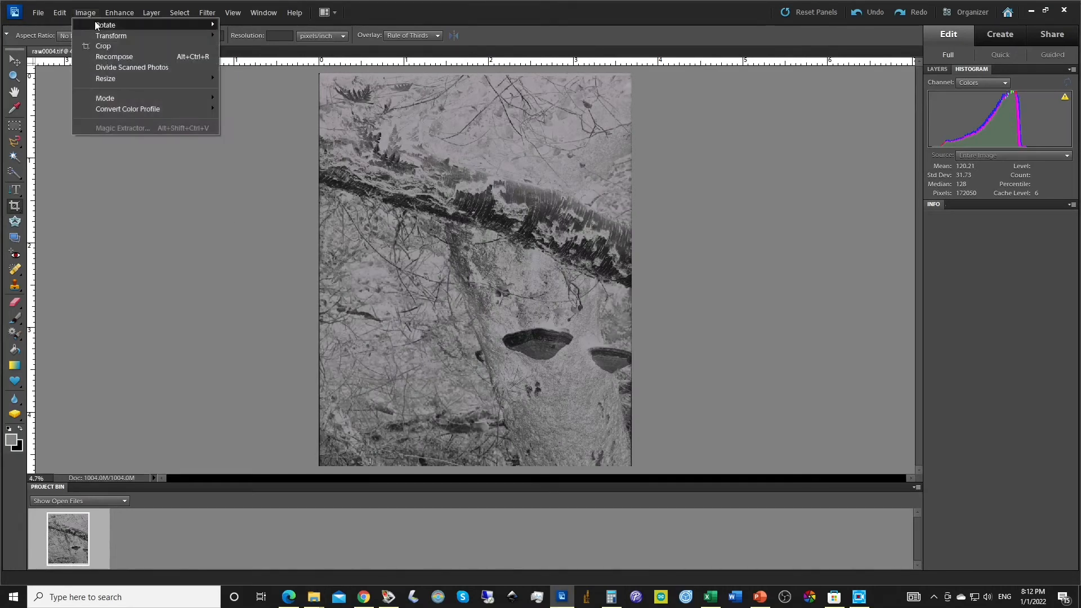
{"action": "mouse_move", "coordinate": [95, 24]}
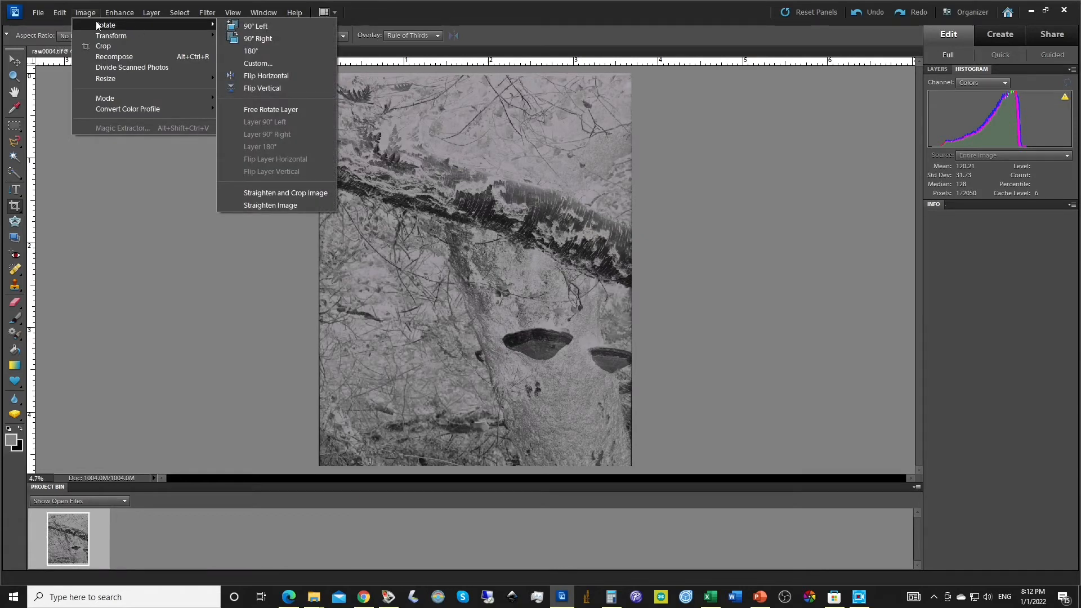
{"action": "left_click", "coordinate": [260, 52]}
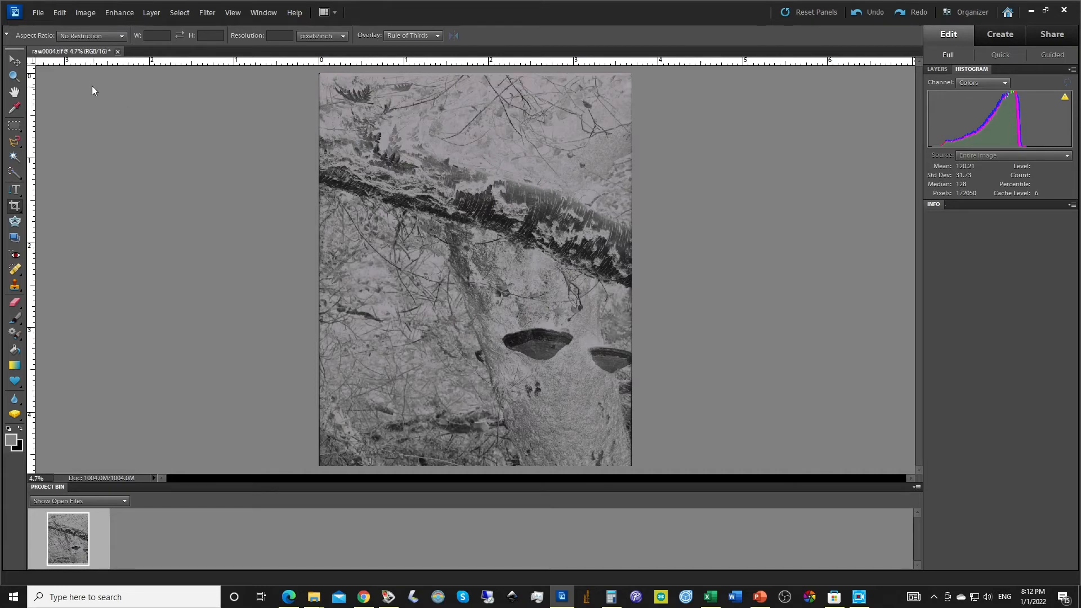
{"action": "left_click", "coordinate": [86, 12]}
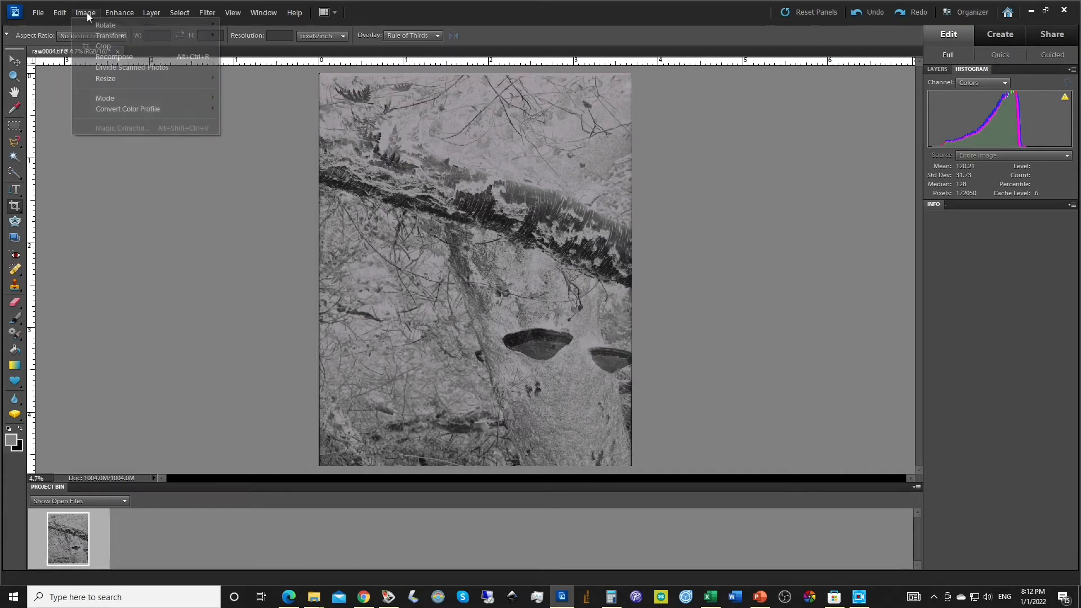
{"action": "mouse_move", "coordinate": [113, 26]}
{"action": "left_click", "coordinate": [312, 53]}
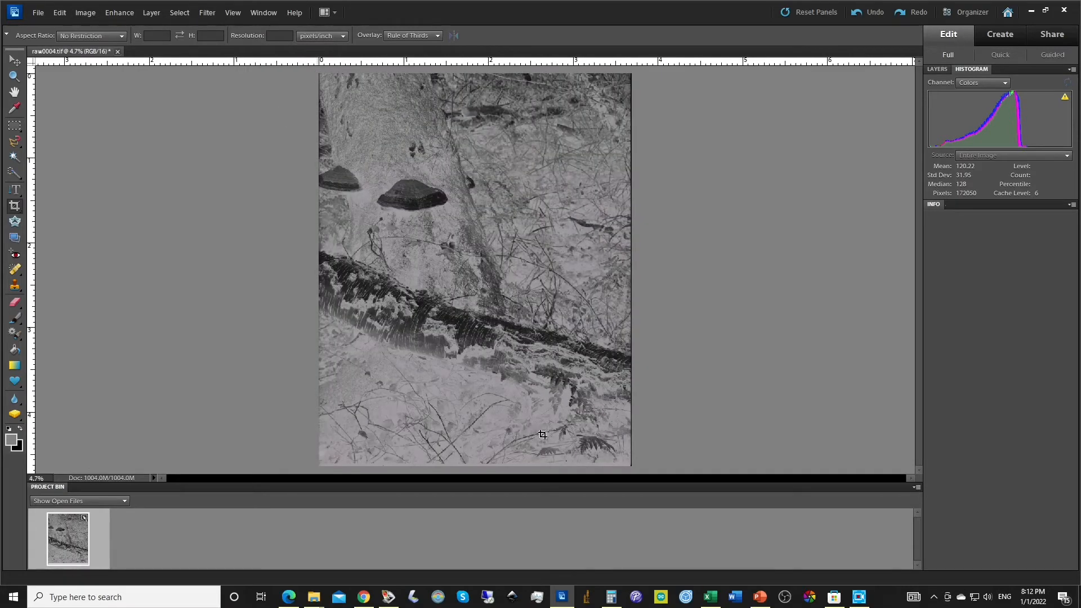
Crop the dark borders off the scanned image and convert it to Grayscale mode
{"action": "left_click_drag", "start_coordinate": [610, 459], "coordinate": [625, 459]}
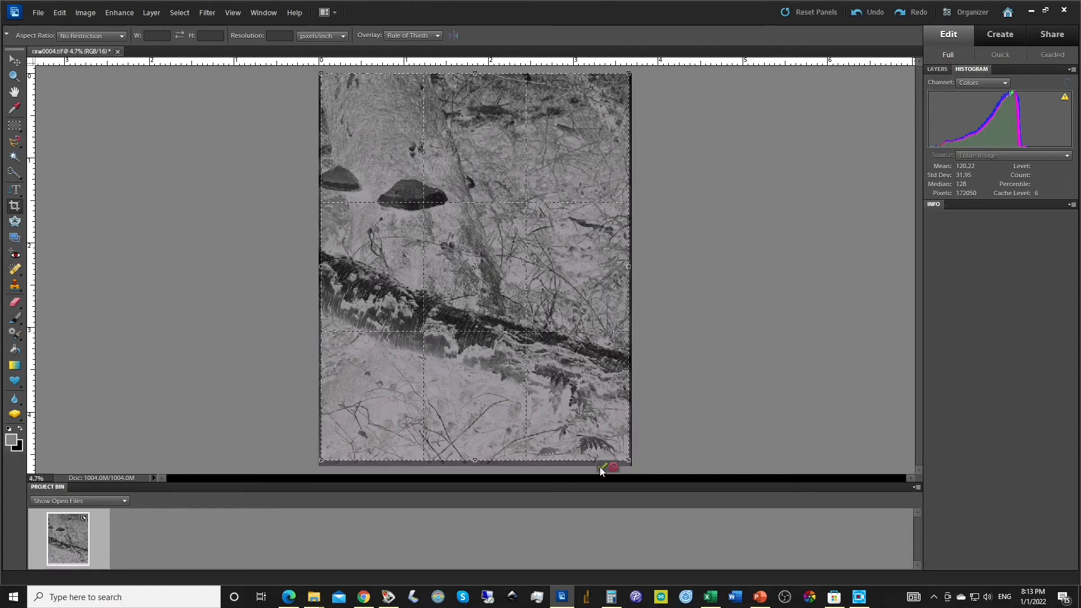
{"action": "left_click", "coordinate": [601, 467]}
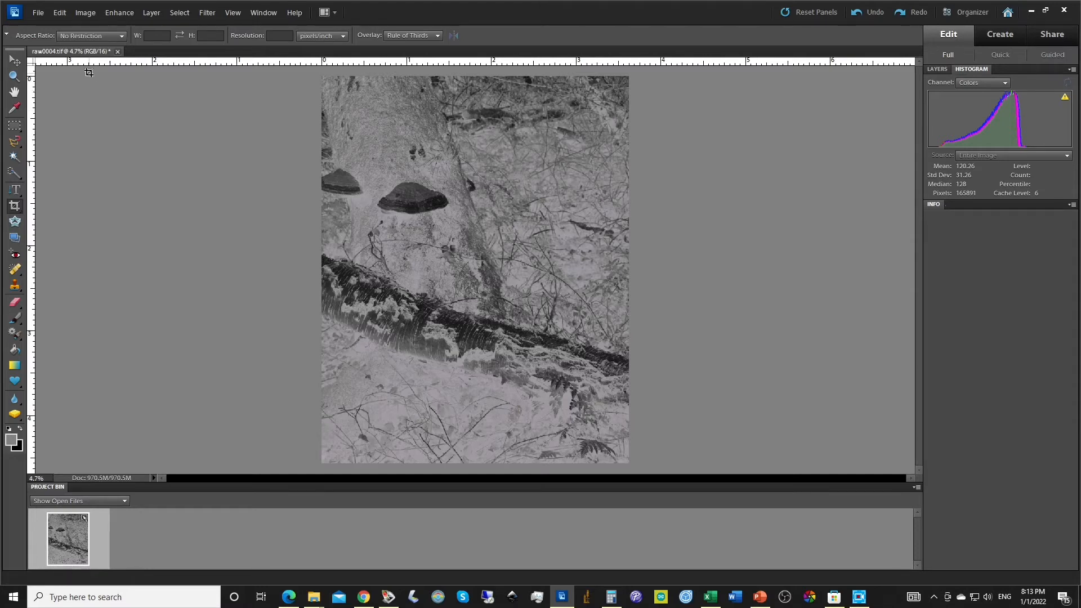
{"action": "left_click", "coordinate": [85, 13]}
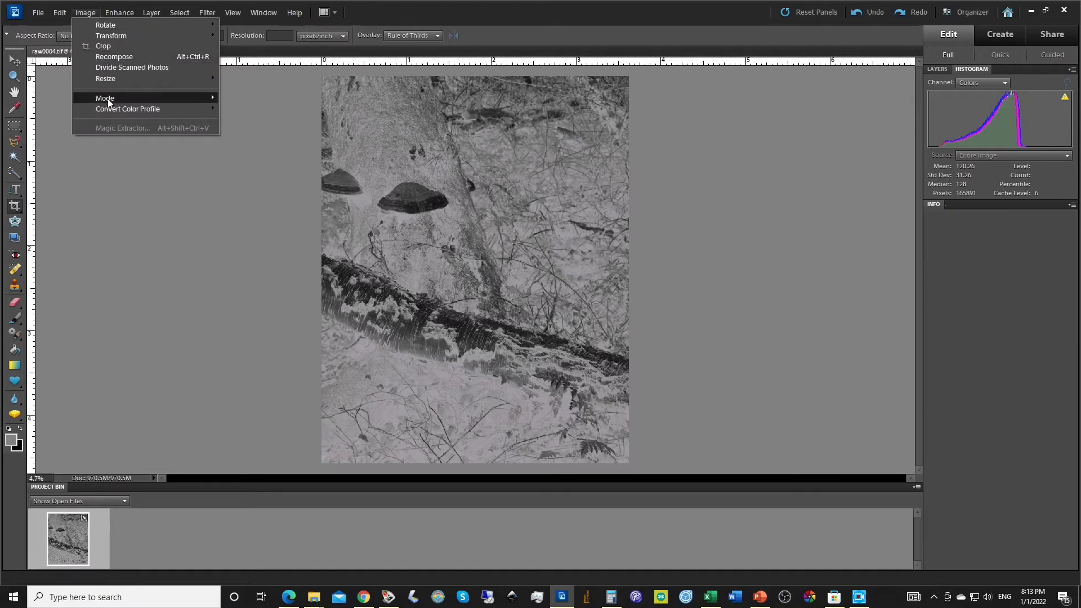
{"action": "mouse_move", "coordinate": [109, 104]}
{"action": "left_click", "coordinate": [239, 108]}
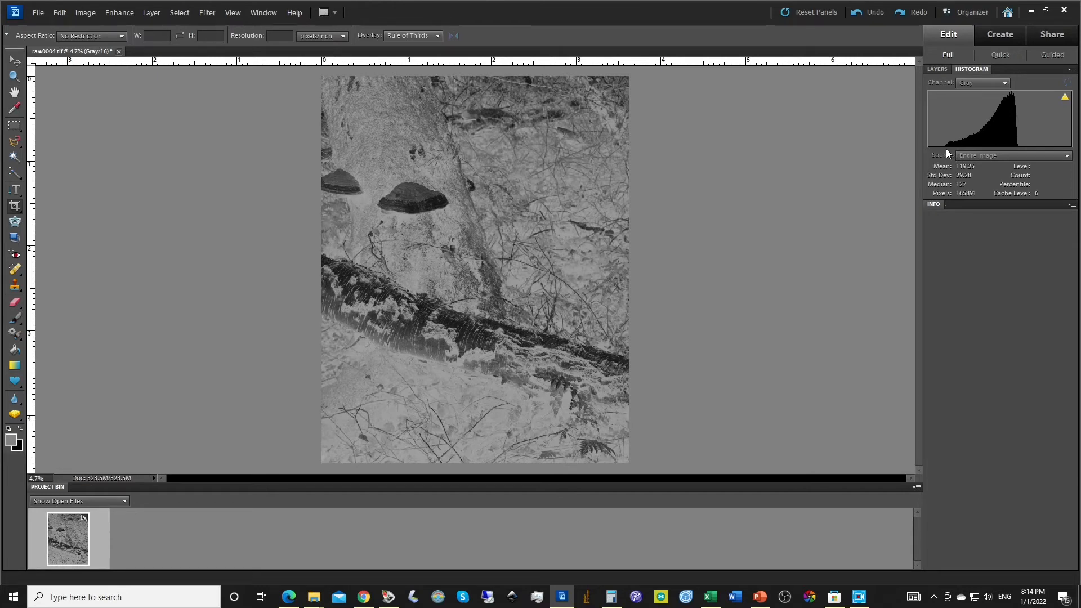
Invert the negative to a positive image and refresh the histogram before and after the inversion
{"action": "mouse_move", "coordinate": [943, 143]}
{"action": "mouse_move", "coordinate": [1062, 107]}
{"action": "left_click", "coordinate": [1063, 97]}
{"action": "mouse_move", "coordinate": [1021, 145]}
{"action": "key", "text": "ctrl+i"}
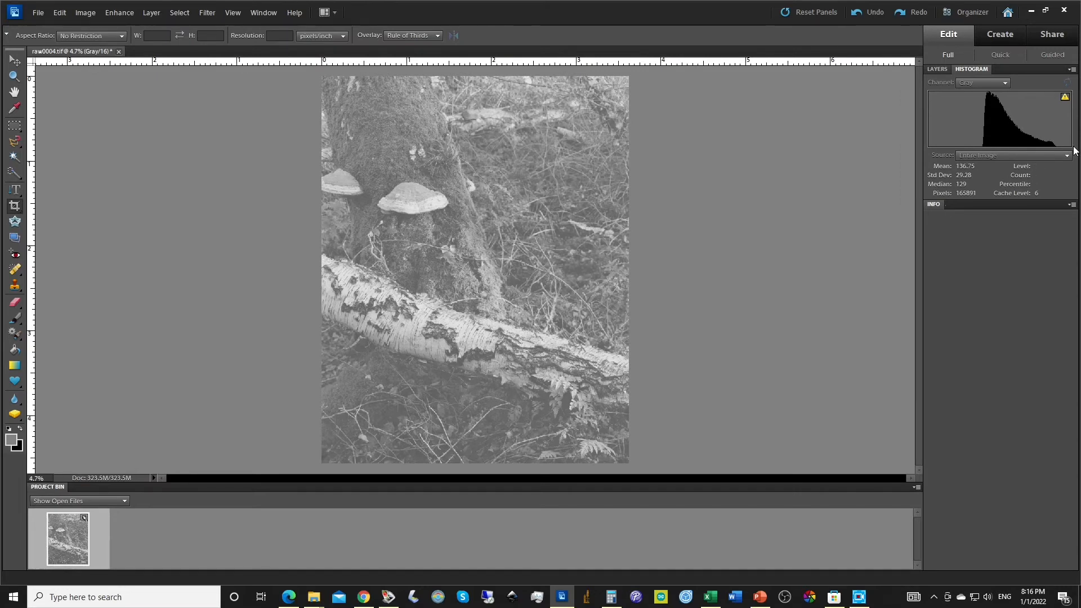
{"action": "left_click", "coordinate": [1065, 98]}
In a Levels adjustment, set the black input level to 88 using the shadow clipping preview
{"action": "key", "text": "ctrl+l"}
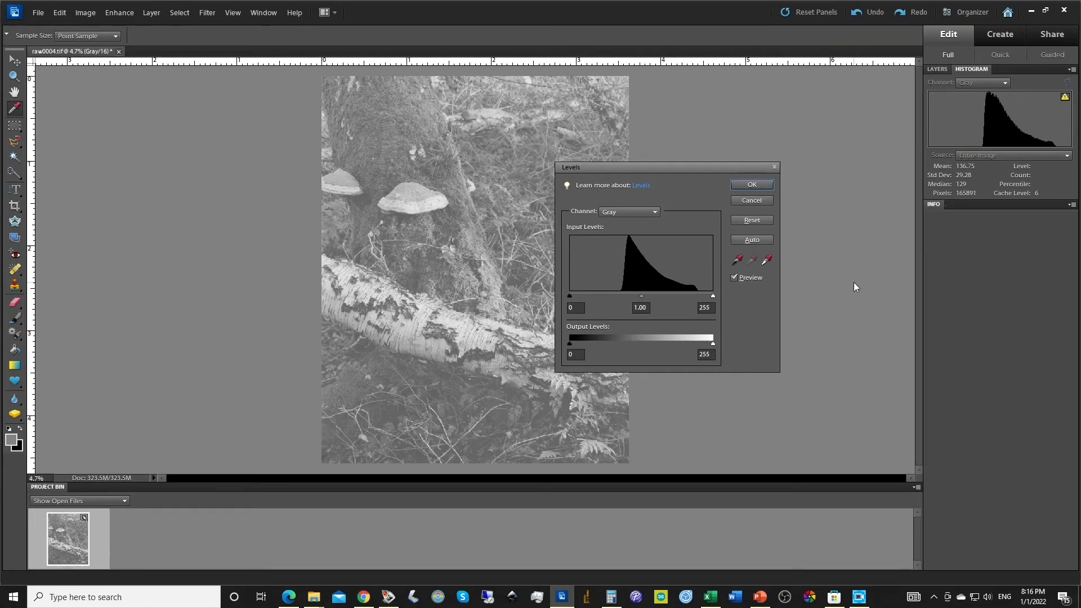
{"action": "left_click", "coordinate": [569, 296]}
{"action": "left_click_drag", "start_coordinate": [568, 296], "coordinate": [613, 297]}
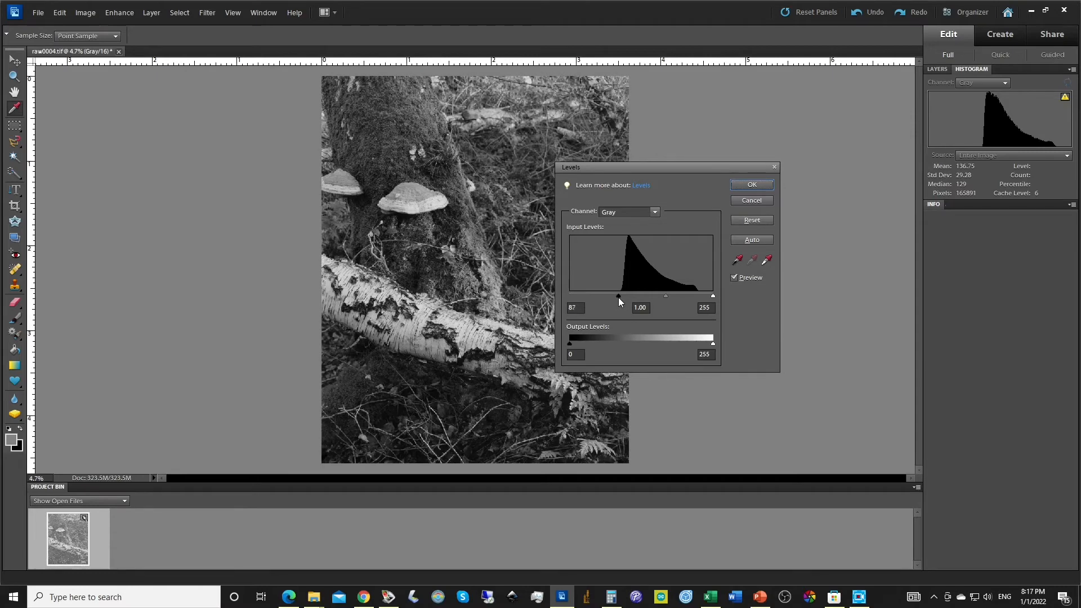
{"action": "left_click_drag", "start_coordinate": [619, 298], "coordinate": [599, 298]}
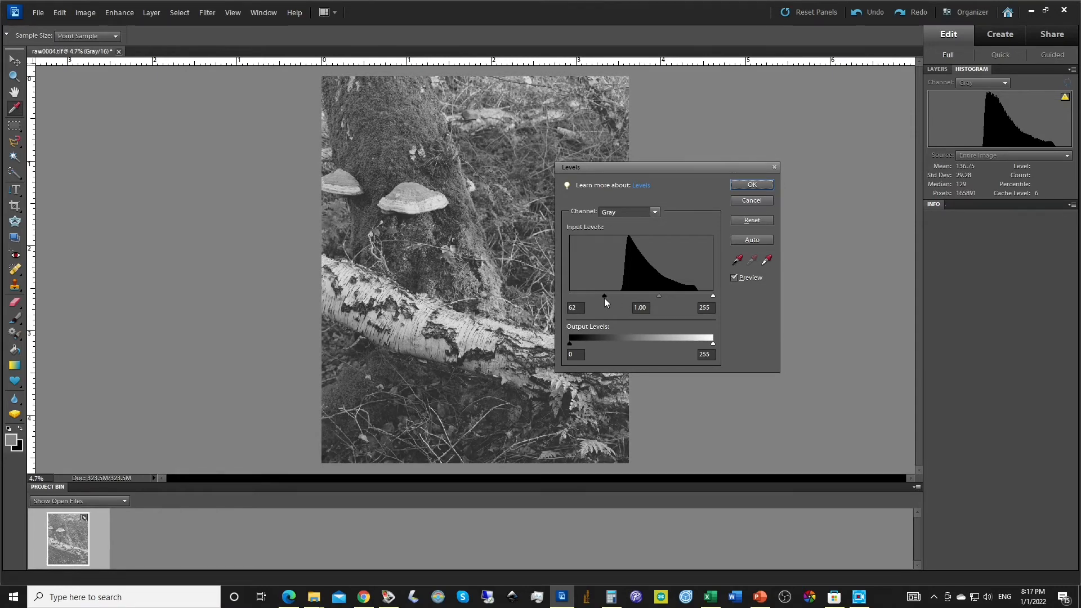
{"action": "key", "text": "alt"}
{"action": "left_click", "coordinate": [604, 298], "text": "alt"}
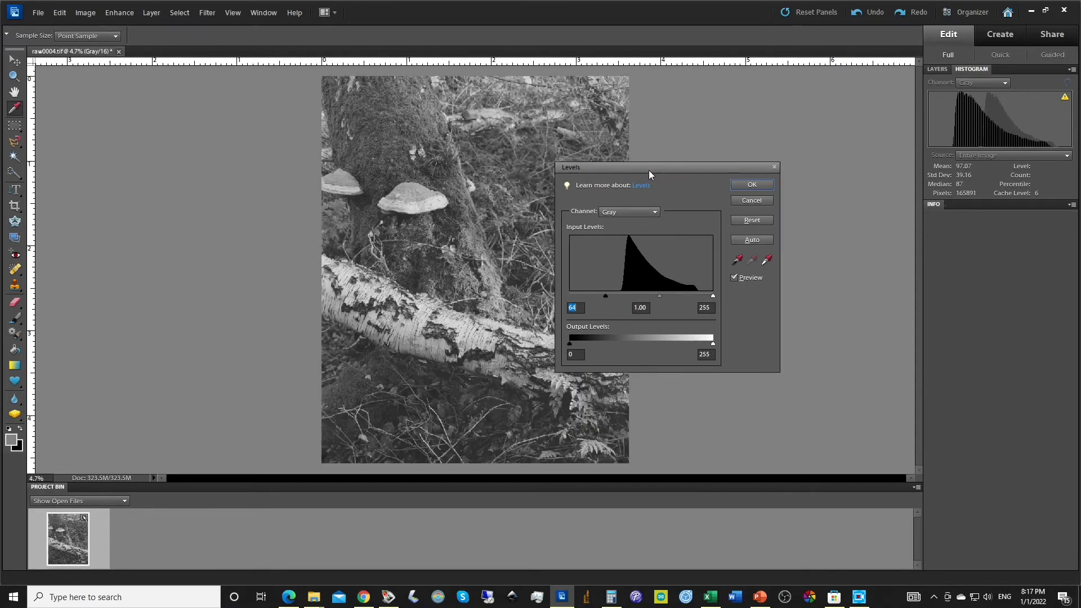
{"action": "left_click_drag", "start_coordinate": [660, 167], "coordinate": [742, 158]}
{"action": "key", "text": "alt"}
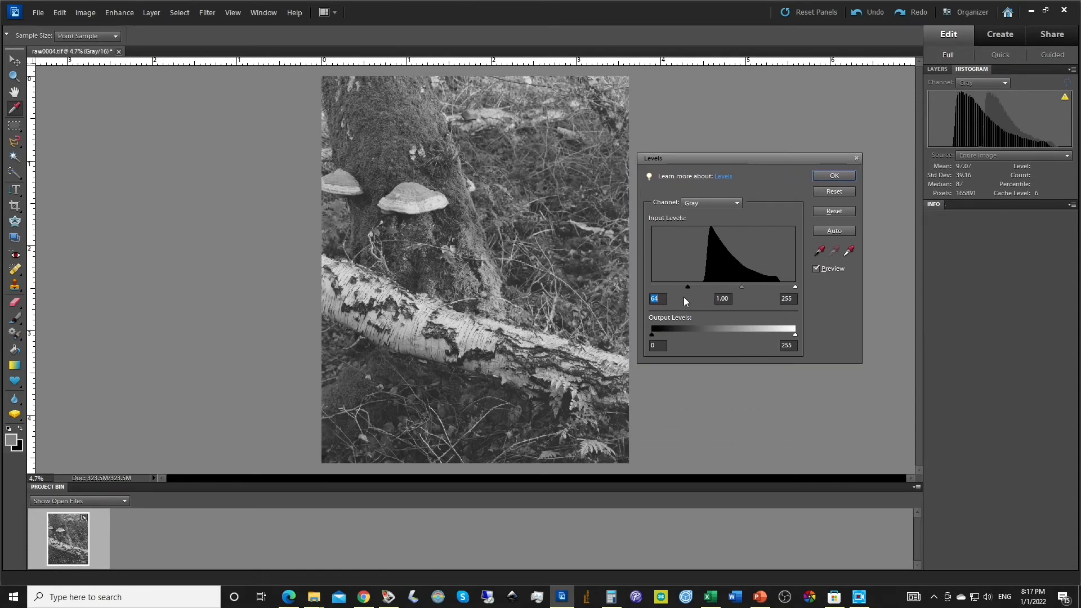
{"action": "left_click_drag", "start_coordinate": [686, 287], "coordinate": [704, 287]}
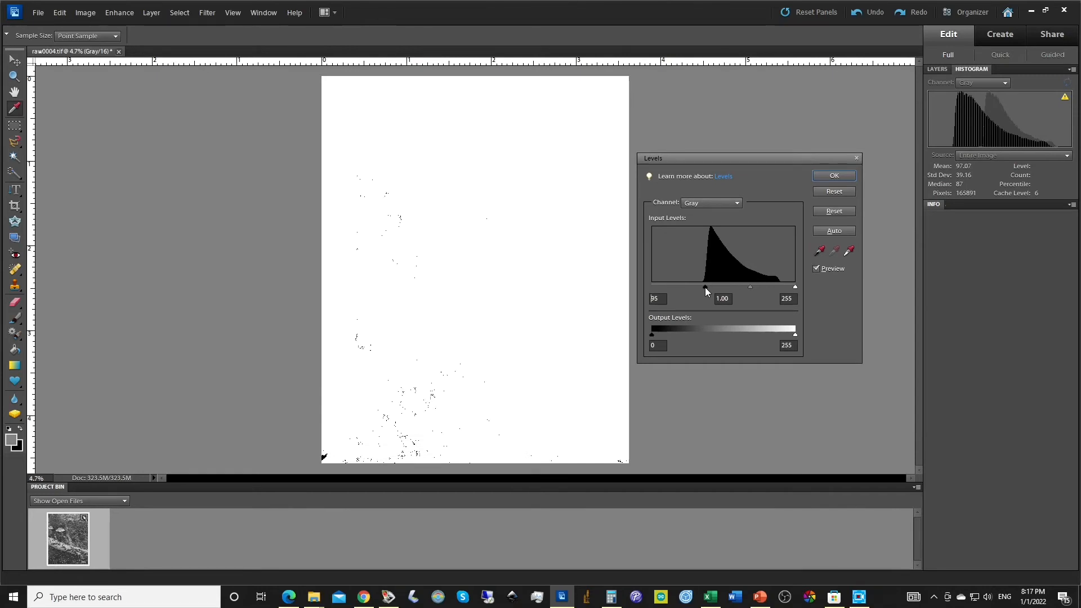
{"action": "left_click_drag", "start_coordinate": [705, 287], "coordinate": [703, 289]}
{"action": "left_click_drag", "start_coordinate": [700, 289], "coordinate": [701, 288]}
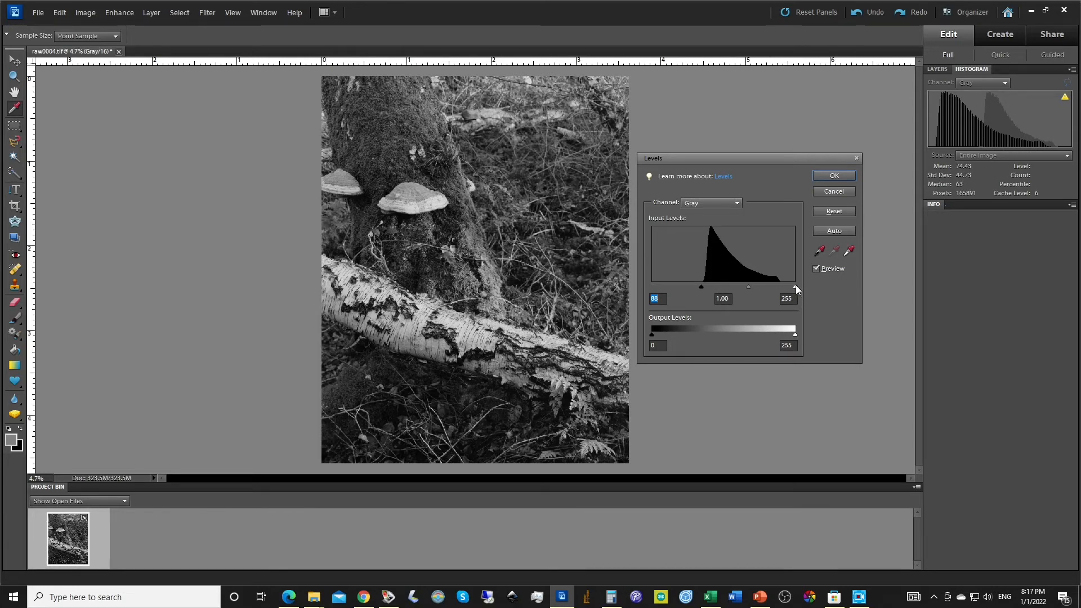
Set the white input level to 233 using the highlight clipping preview and apply the Levels adjustment
{"action": "key", "text": "alt"}
{"action": "left_click_drag", "start_coordinate": [795, 285], "coordinate": [787, 286]}
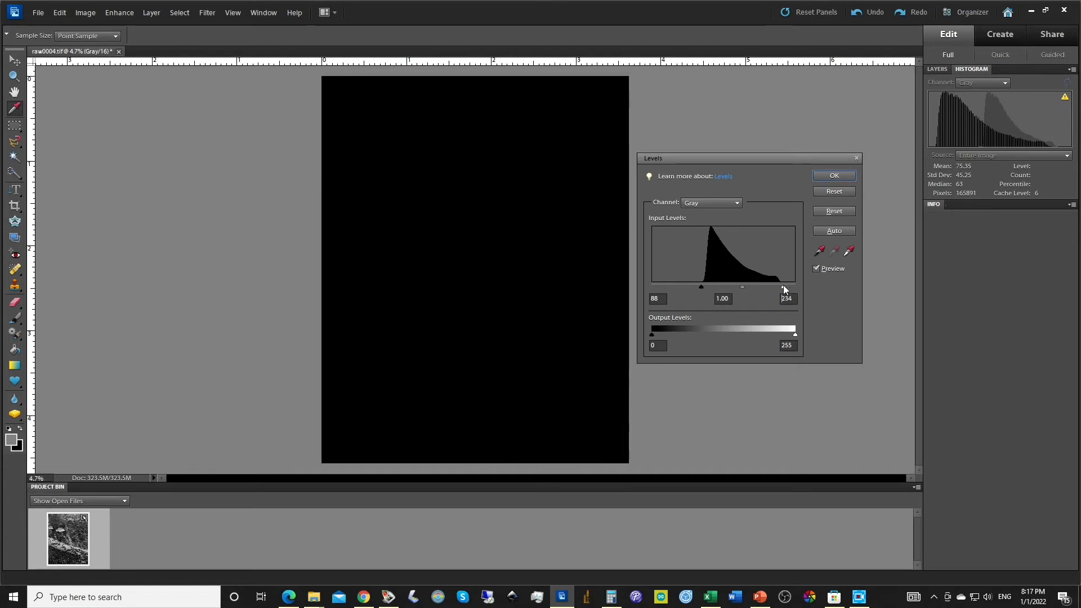
{"action": "left_click_drag", "start_coordinate": [782, 285], "coordinate": [782, 284]}
{"action": "left_click_drag", "start_coordinate": [782, 284], "coordinate": [782, 284]}
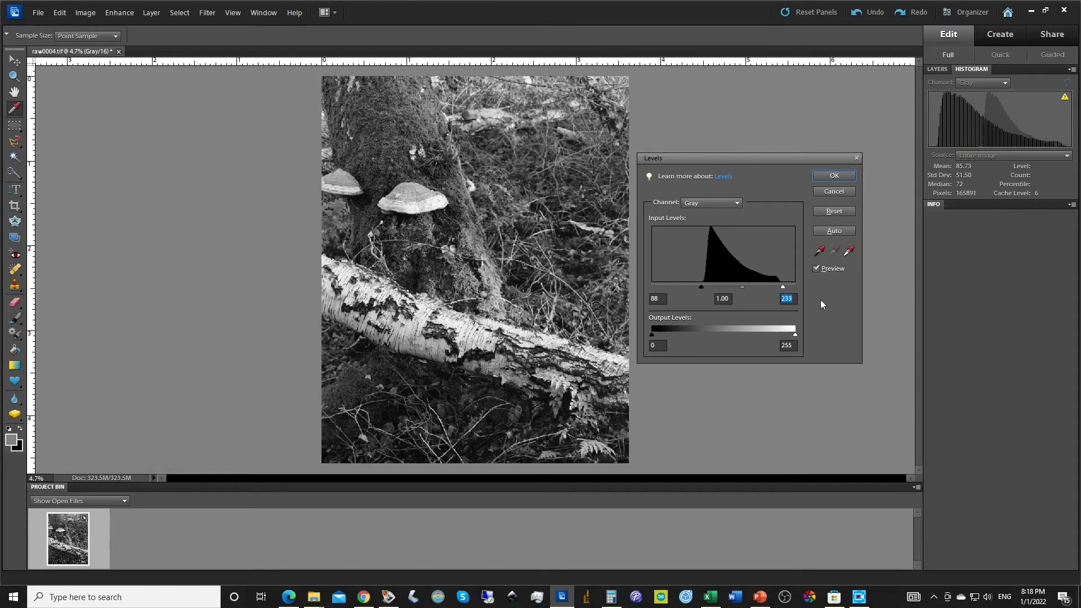
{"action": "left_click", "coordinate": [832, 175]}
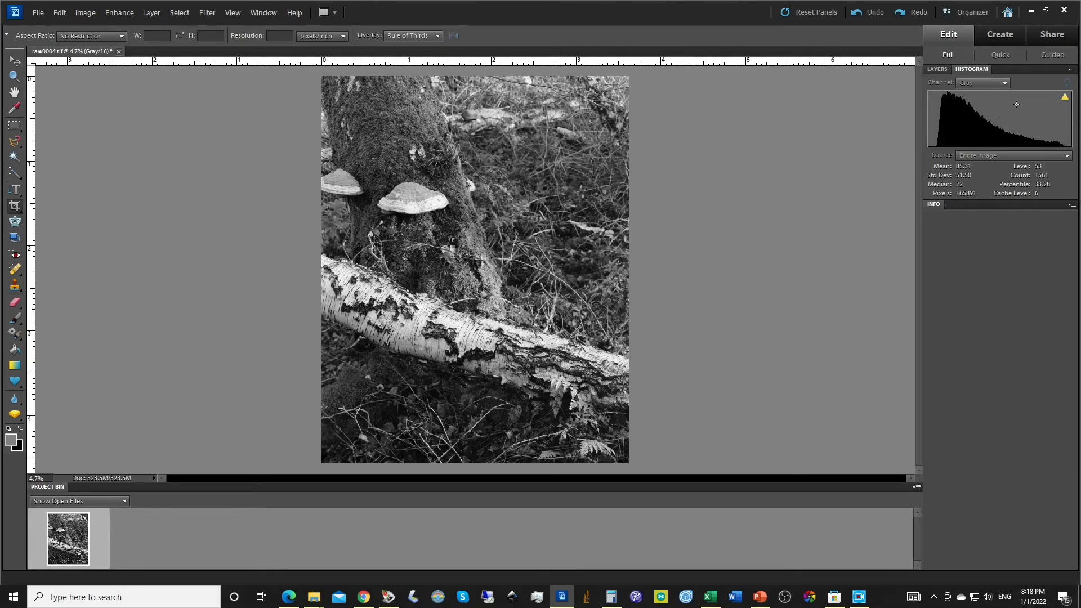
Refresh the histogram to examine the adjusted tonal range, and show the image's layers
{"action": "left_click", "coordinate": [1065, 98]}
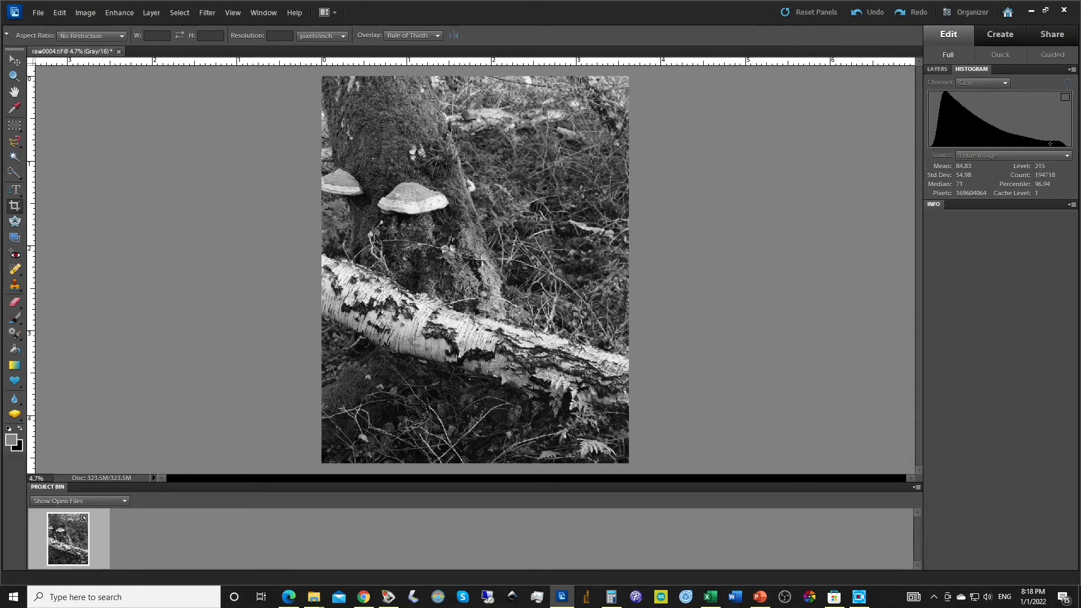
{"action": "mouse_move", "coordinate": [1057, 145]}
{"action": "left_click", "coordinate": [940, 69]}
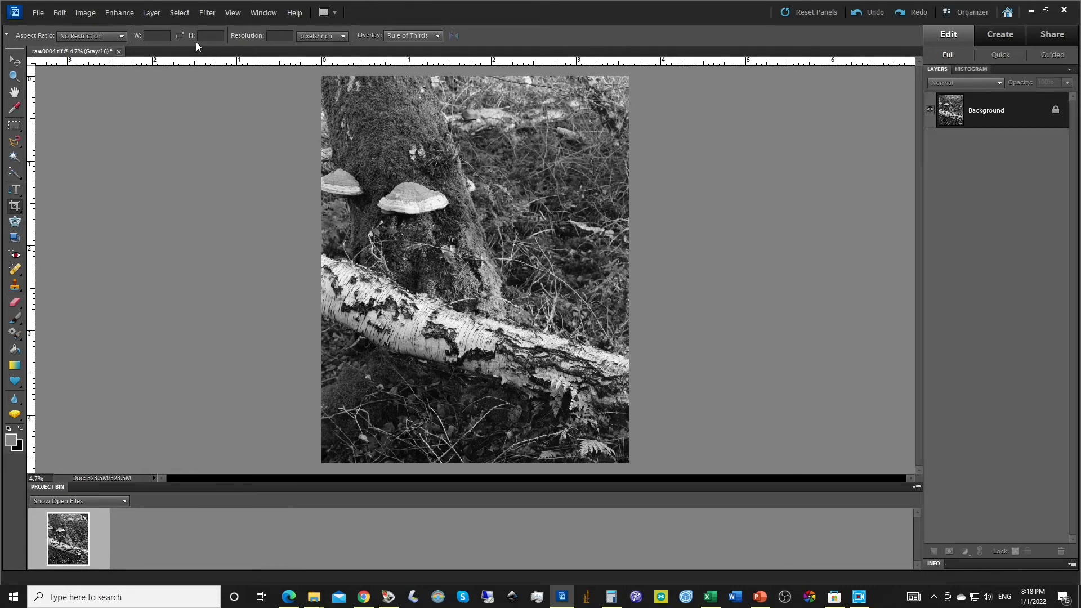
Try converting the grayscale image to 8 Bits/Channel mode
{"action": "left_click", "coordinate": [154, 13]}
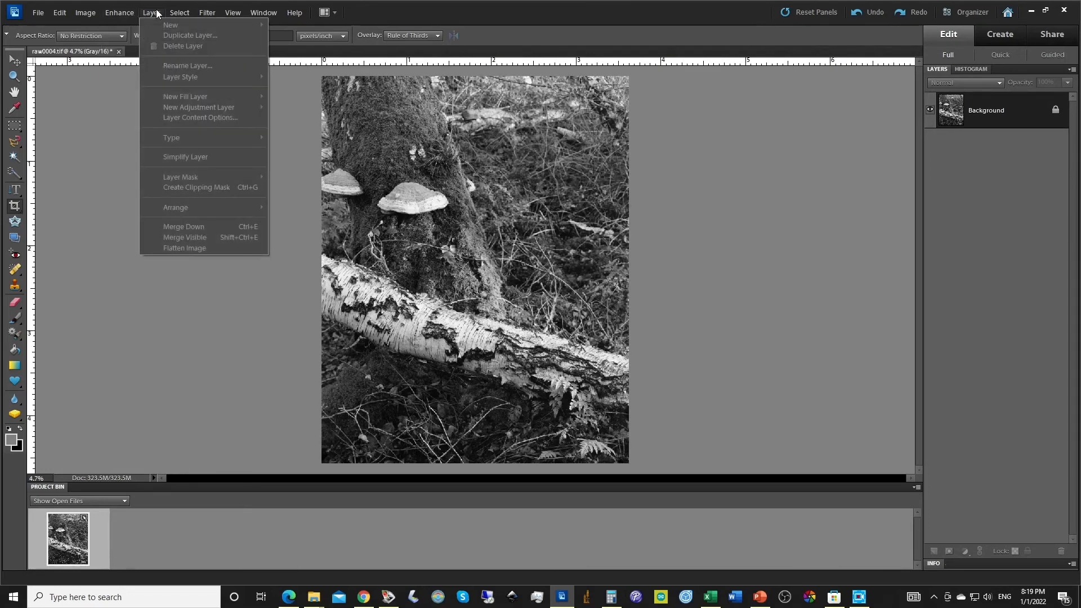
{"action": "left_click", "coordinate": [111, 127]}
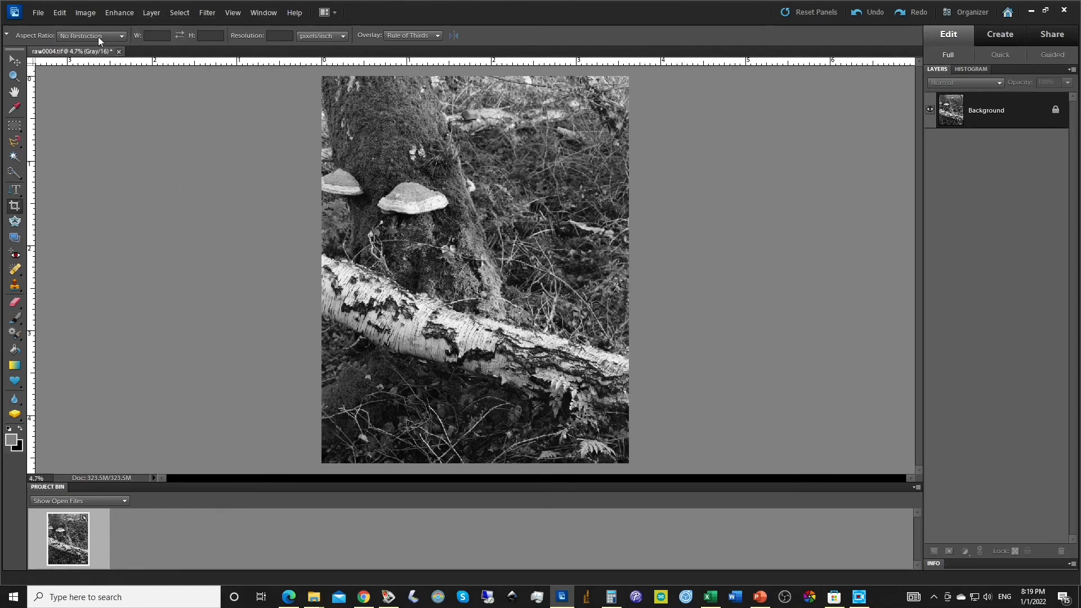
{"action": "left_click", "coordinate": [89, 15]}
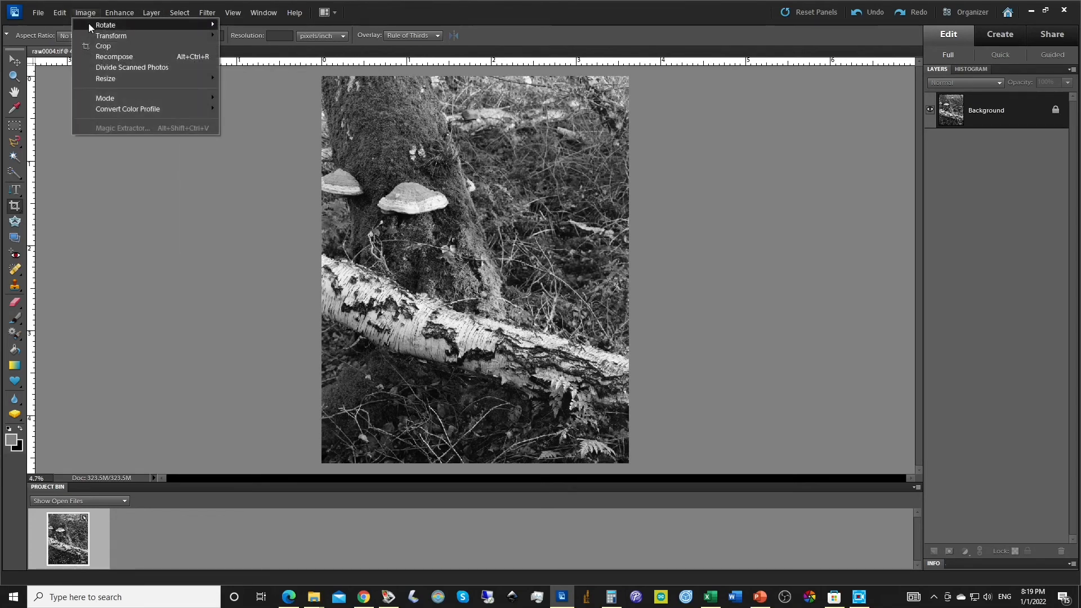
{"action": "mouse_move", "coordinate": [120, 100]}
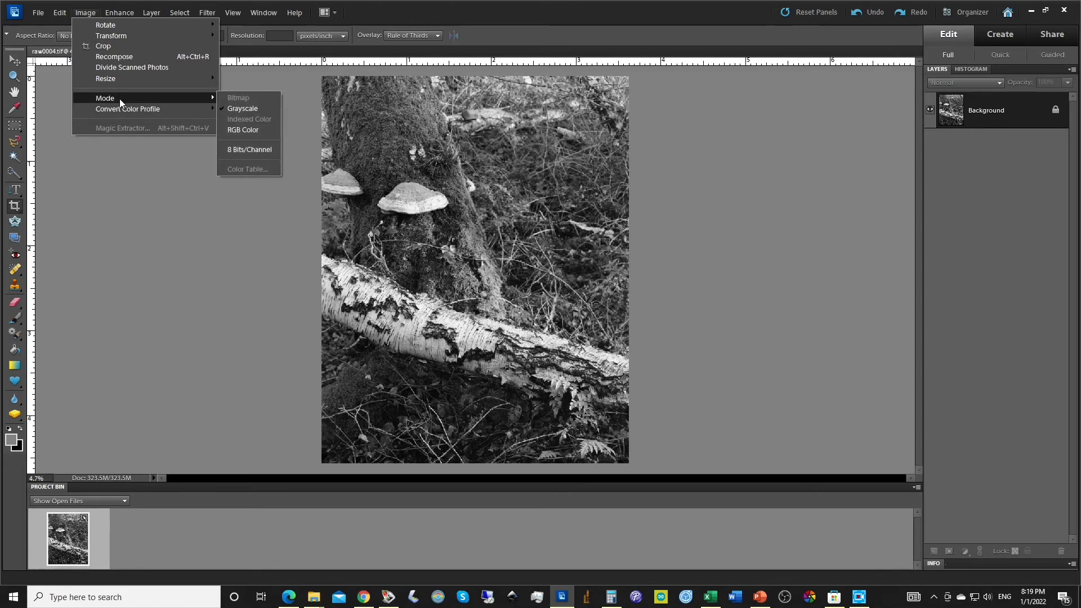
{"action": "left_click", "coordinate": [261, 150]}
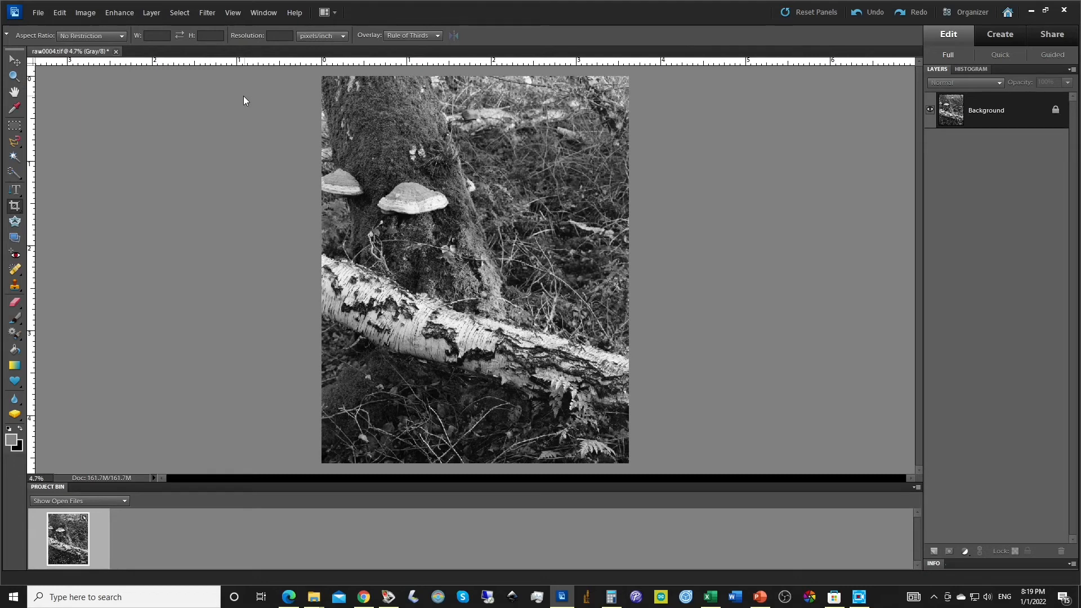
Undo the conversion to 8 bits per channel
{"action": "left_click", "coordinate": [94, 17]}
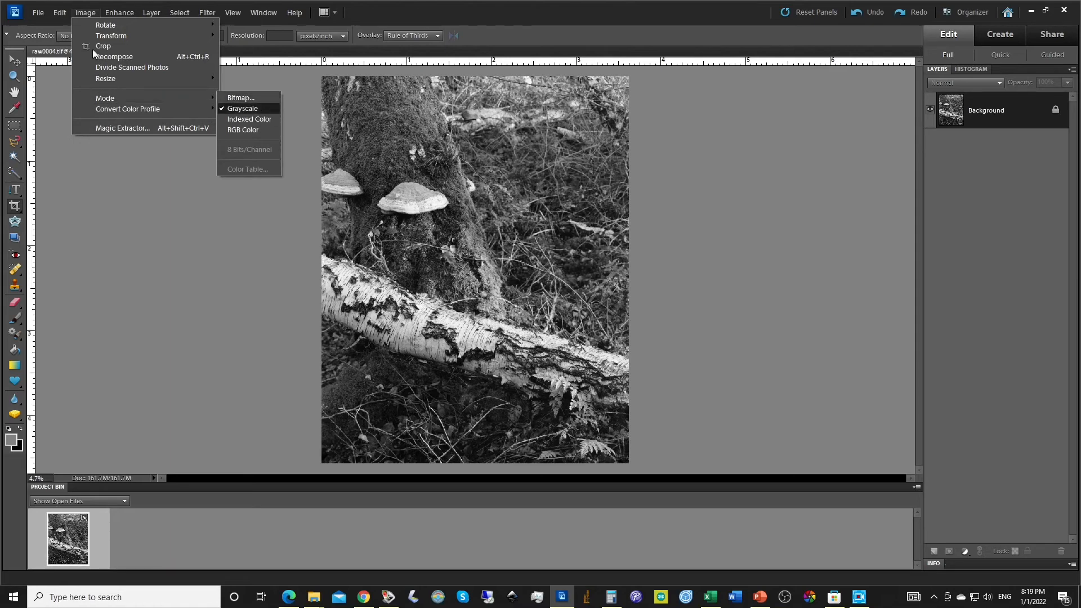
{"action": "left_click", "coordinate": [63, 16]}
{"action": "left_click", "coordinate": [64, 15]}
{"action": "left_click", "coordinate": [75, 24]}
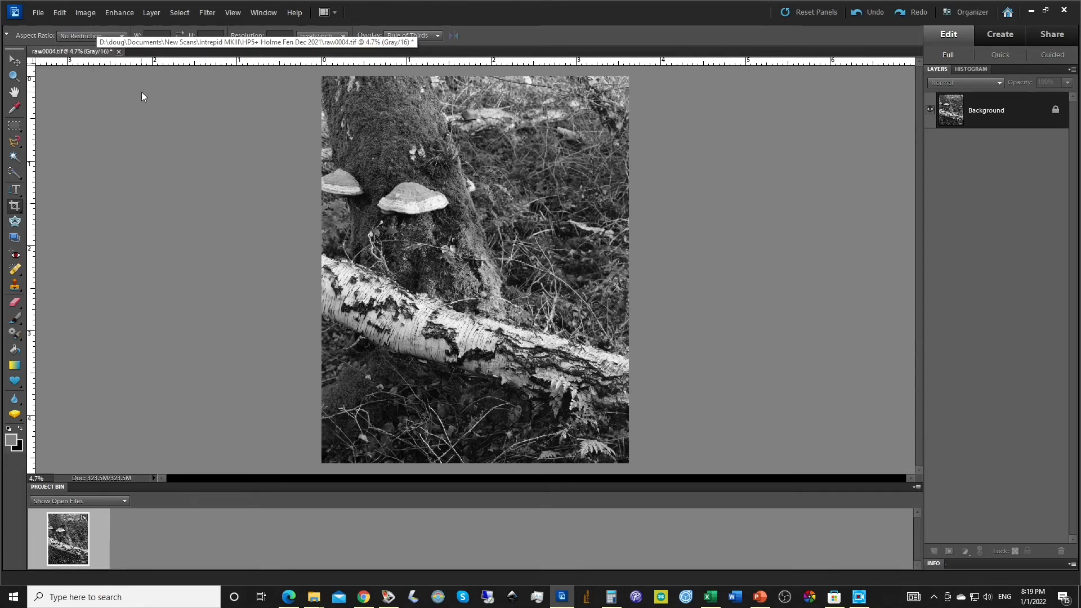
Apply a Levels adjustment with the midtone input level at 1.44 and refresh the histogram
{"action": "key", "text": "ctrl+l"}
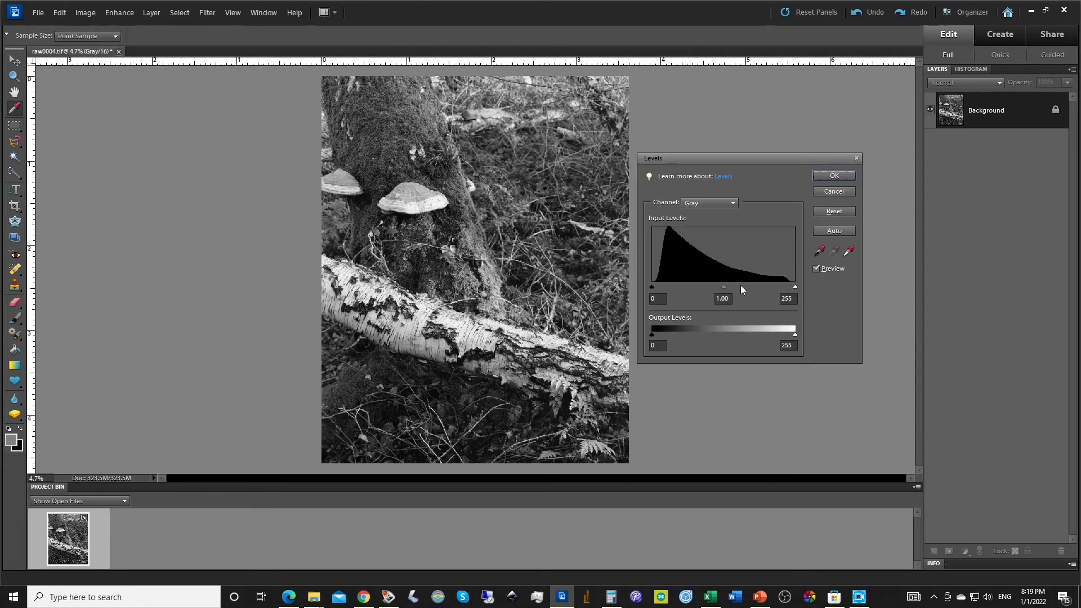
{"action": "left_click_drag", "start_coordinate": [722, 289], "coordinate": [705, 289]}
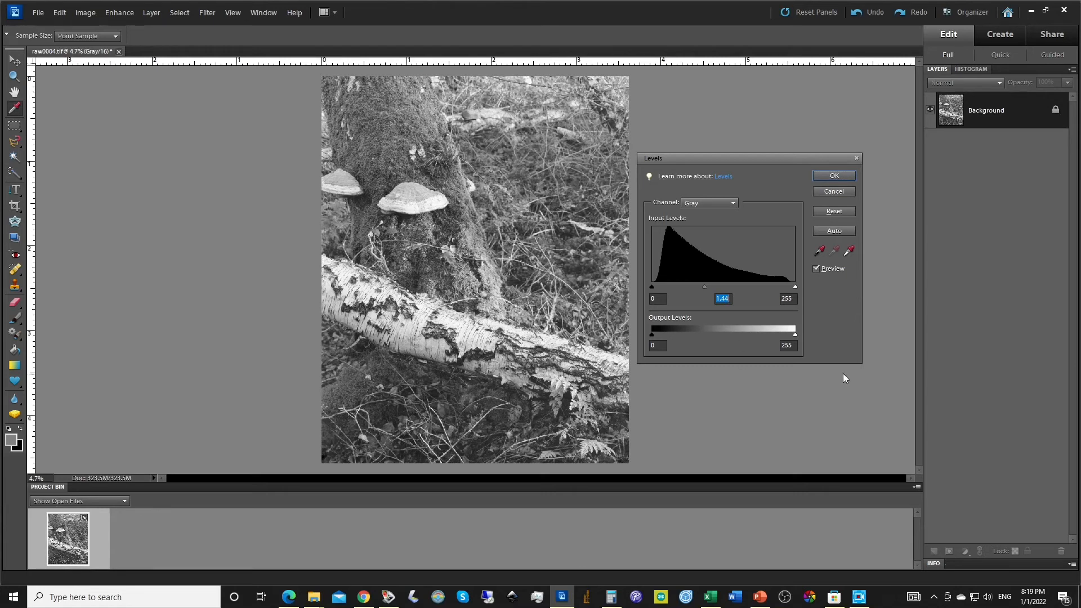
{"action": "left_click", "coordinate": [834, 176]}
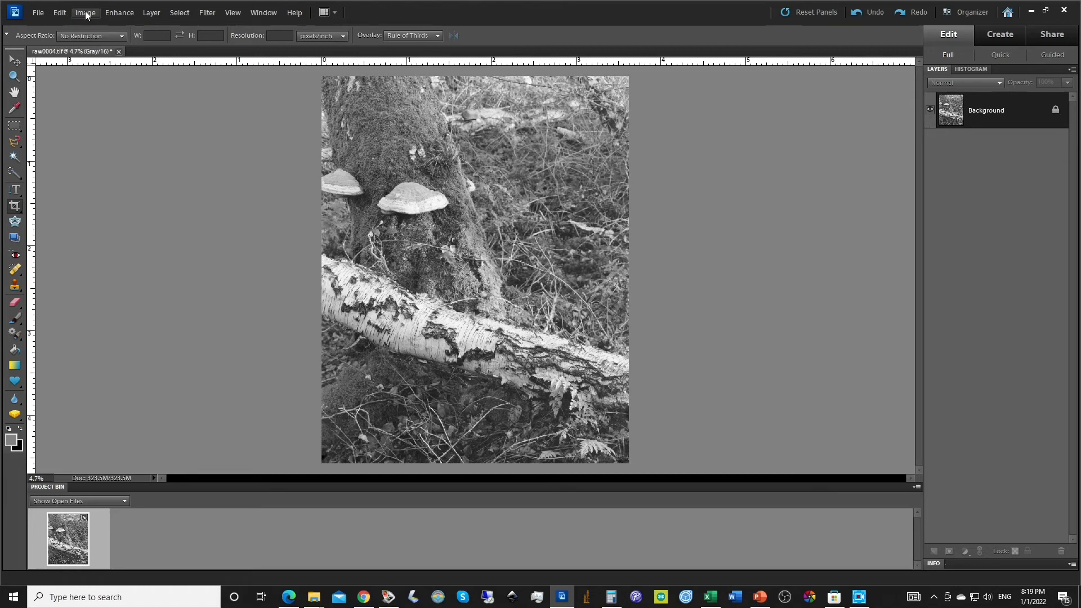
{"action": "left_click", "coordinate": [973, 69]}
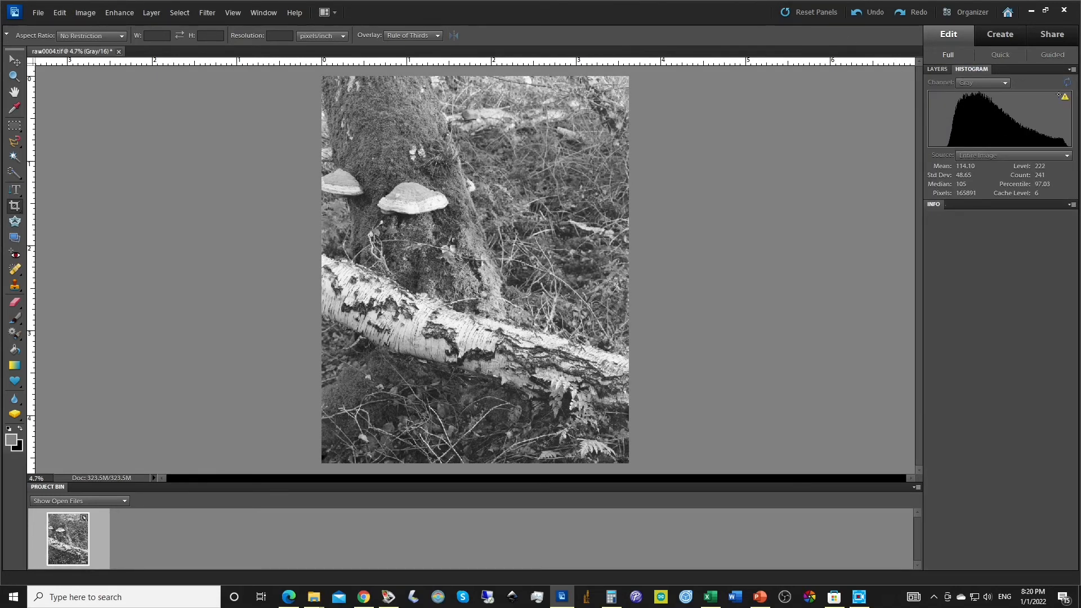
{"action": "left_click", "coordinate": [1064, 97]}
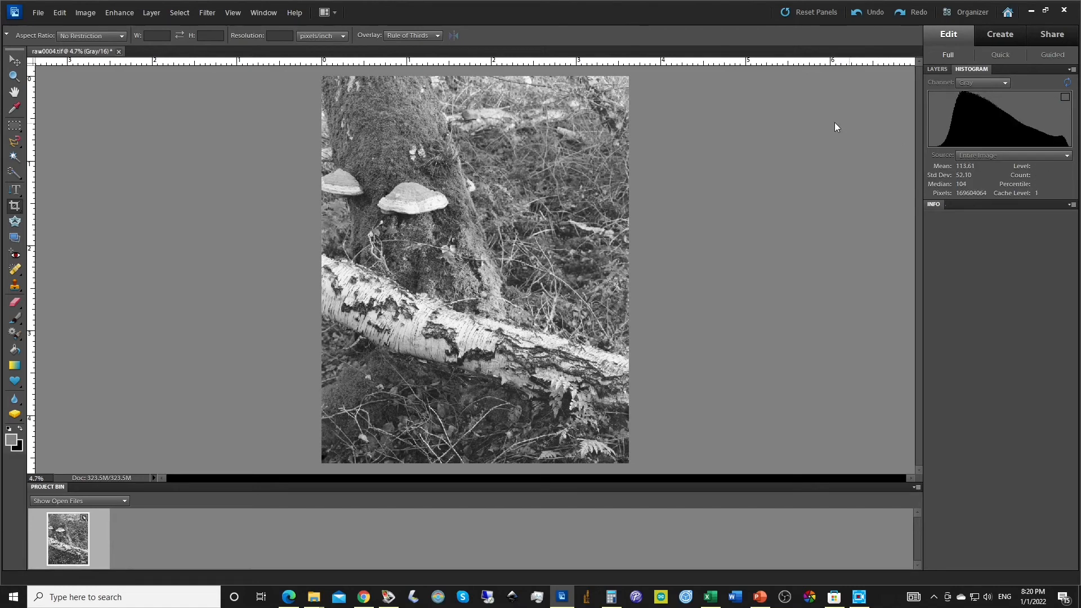
Convert the grayscale image to 8 Bits/Channel mode and refresh the histogram
{"action": "left_click", "coordinate": [85, 12]}
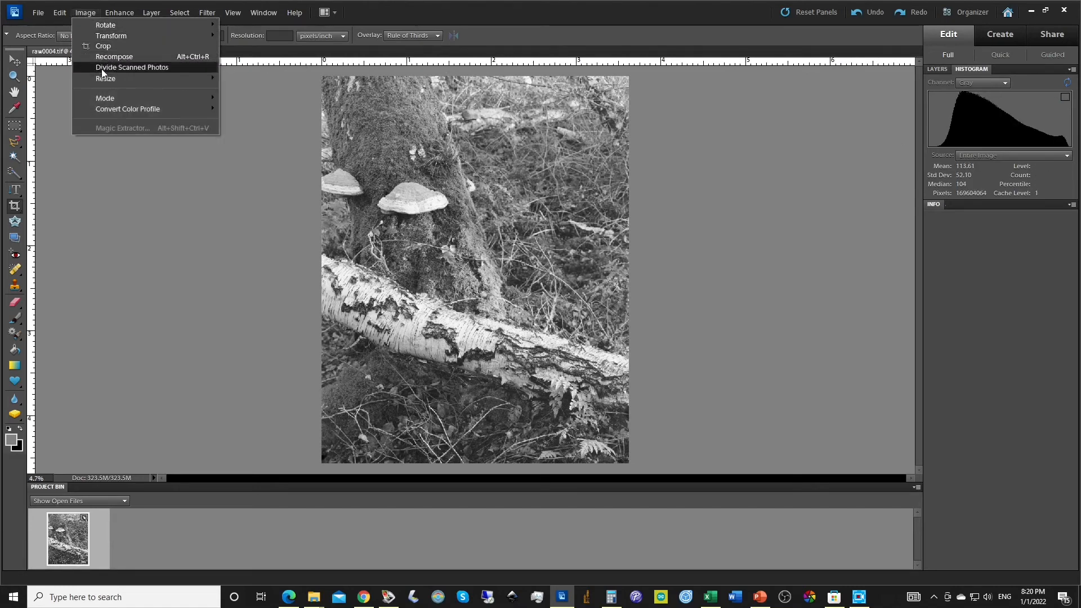
{"action": "mouse_move", "coordinate": [113, 96]}
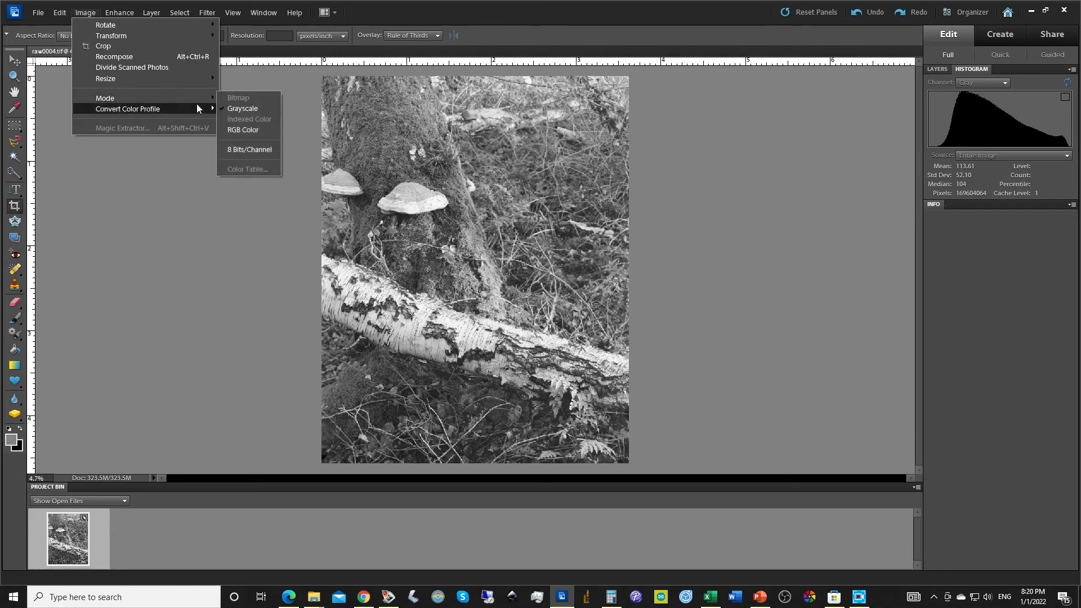
{"action": "left_click", "coordinate": [250, 152]}
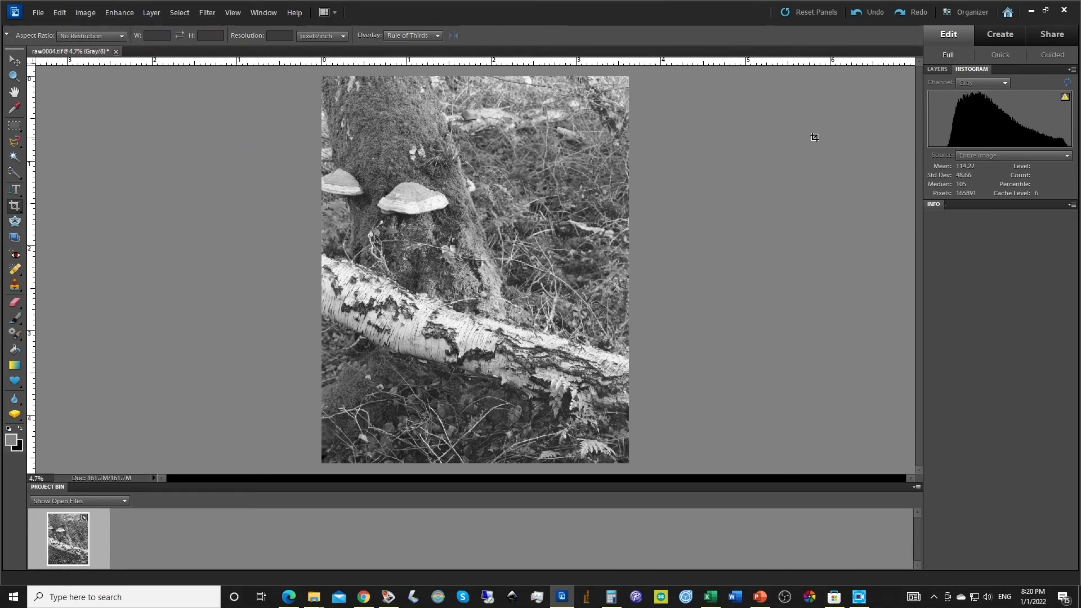
{"action": "left_click", "coordinate": [1065, 97]}
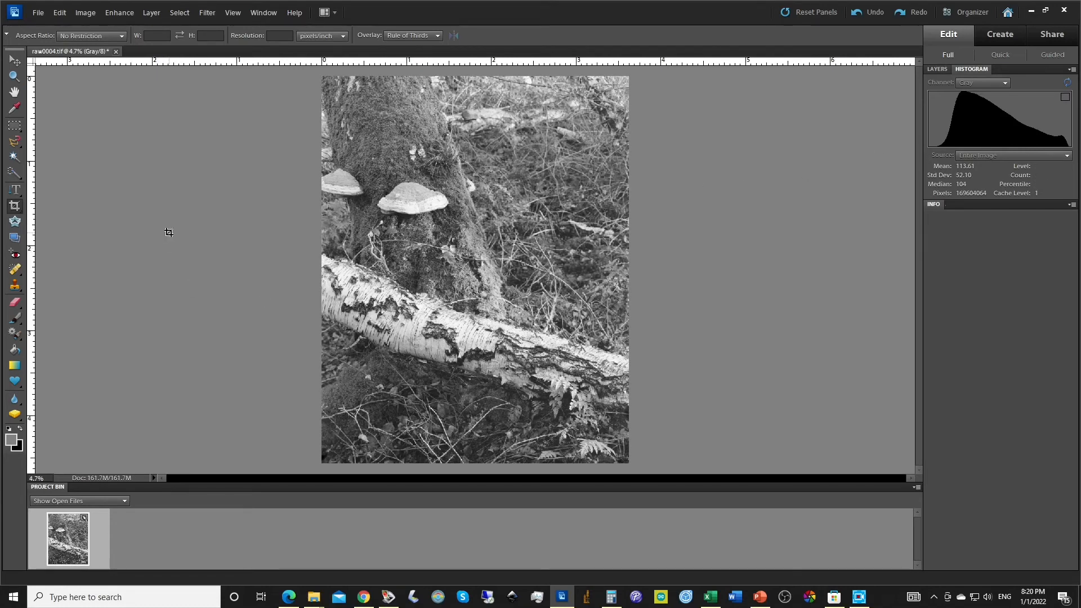
Detach the histogram as a floating panel beside the image so that it shows together with the layers
{"action": "left_click", "coordinate": [940, 68]}
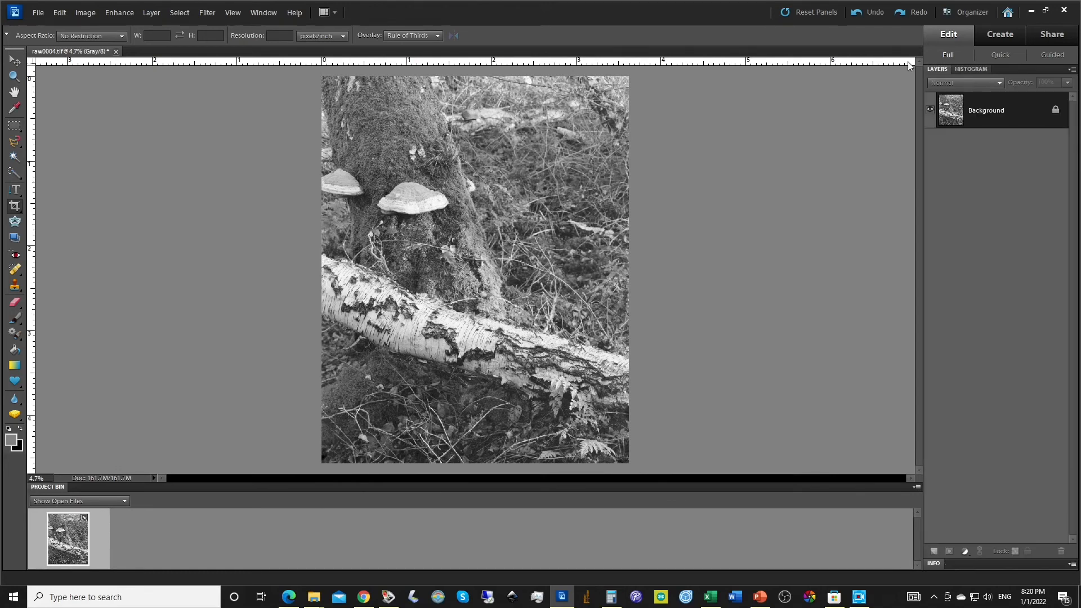
{"action": "left_click", "coordinate": [976, 68]}
{"action": "left_click_drag", "start_coordinate": [981, 70], "coordinate": [765, 143]}
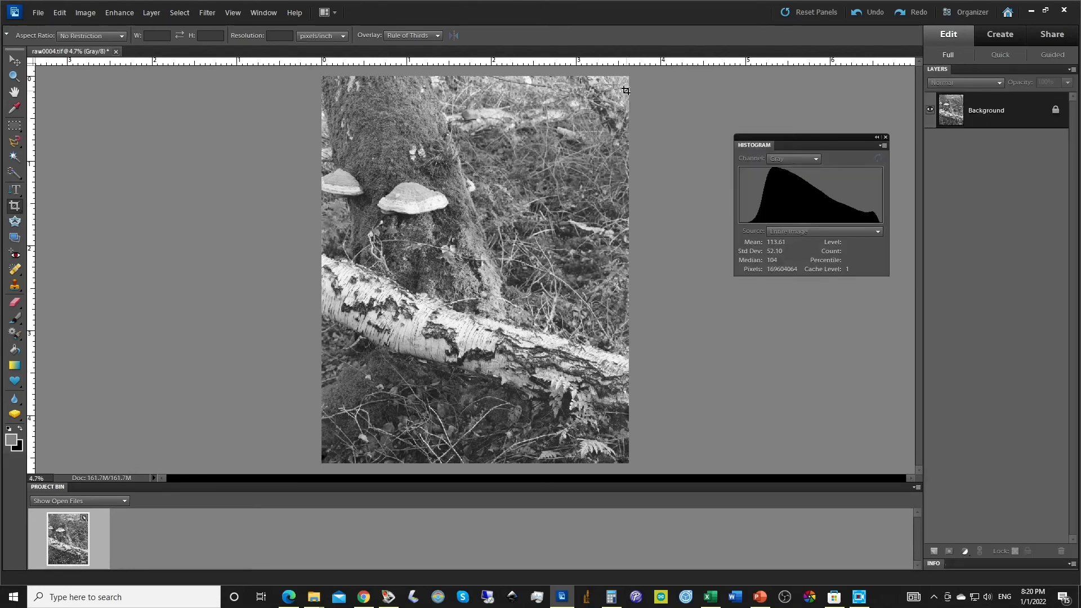
Add a Levels adjustment layer named Levels 1 above the background, in Normal mode at 100% opacity
{"action": "left_click", "coordinate": [150, 13]}
{"action": "mouse_move", "coordinate": [185, 106]}
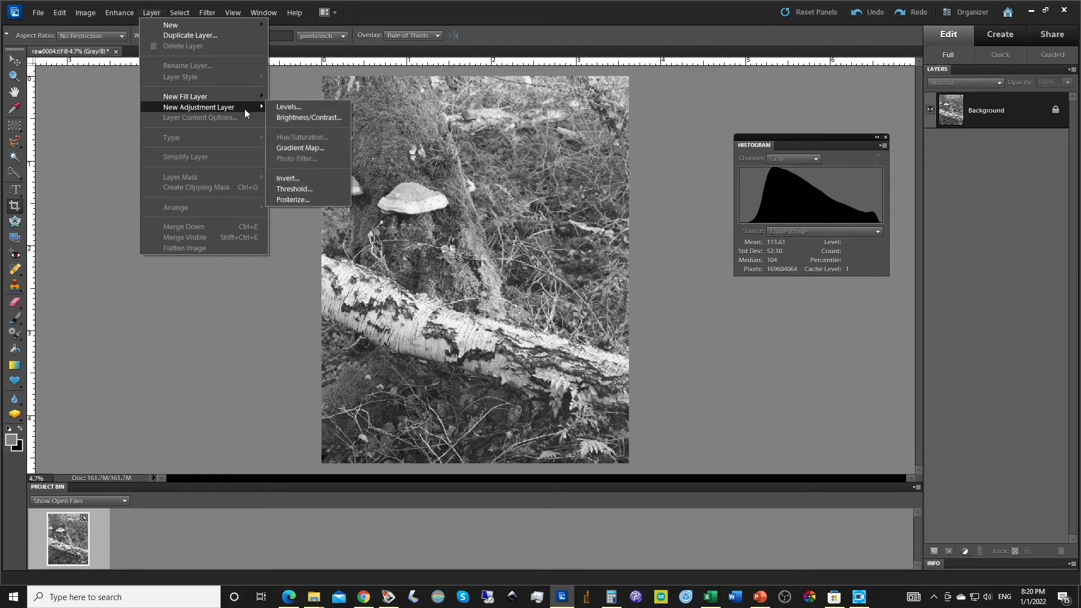
{"action": "left_click", "coordinate": [290, 109]}
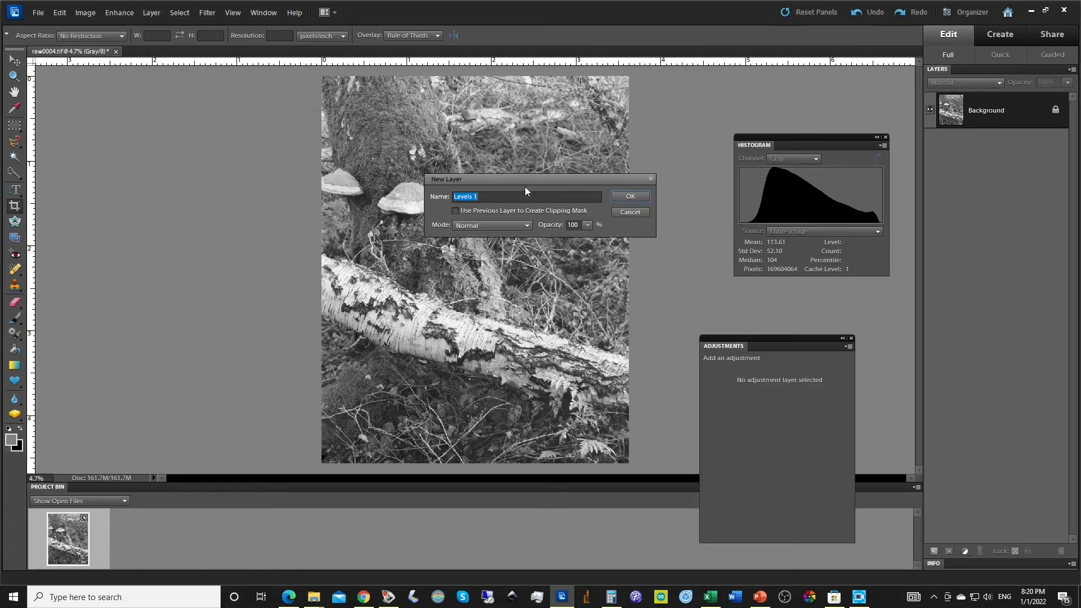
{"action": "left_click", "coordinate": [635, 198]}
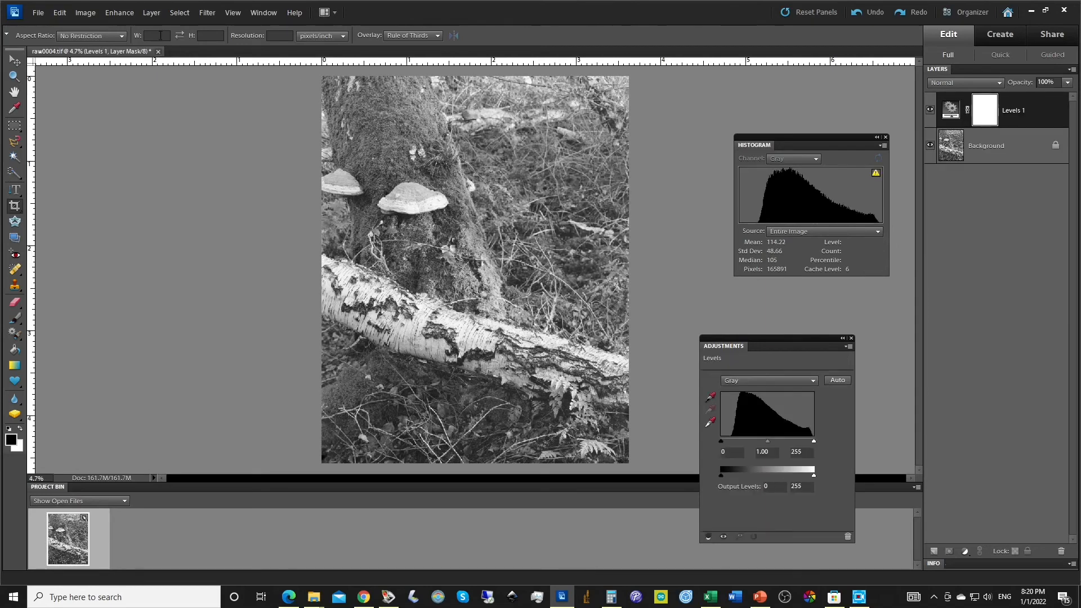
Add a Brightness/Contrast adjustment layer named Brightness/Contrast 1 above the Levels layer, in Normal mode at 100% opacity
{"action": "left_click", "coordinate": [151, 13]}
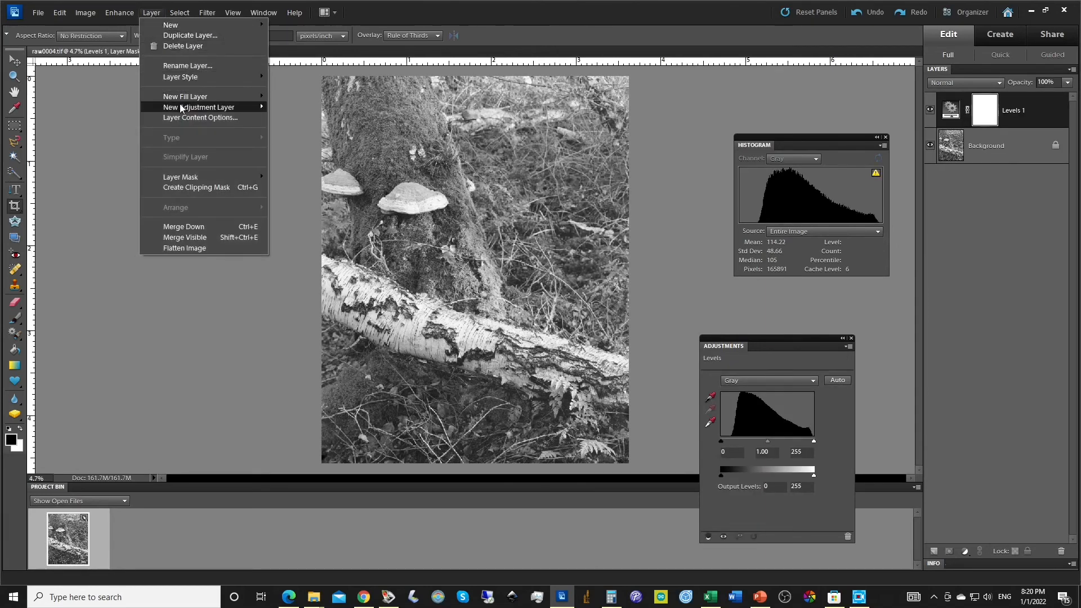
{"action": "mouse_move", "coordinate": [188, 110]}
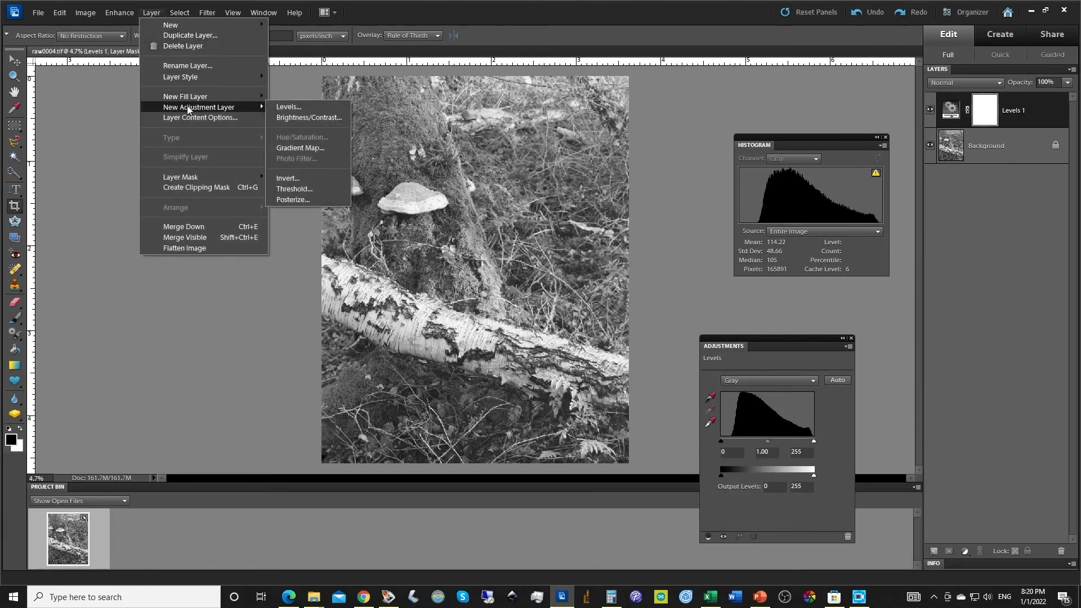
{"action": "left_click", "coordinate": [317, 117]}
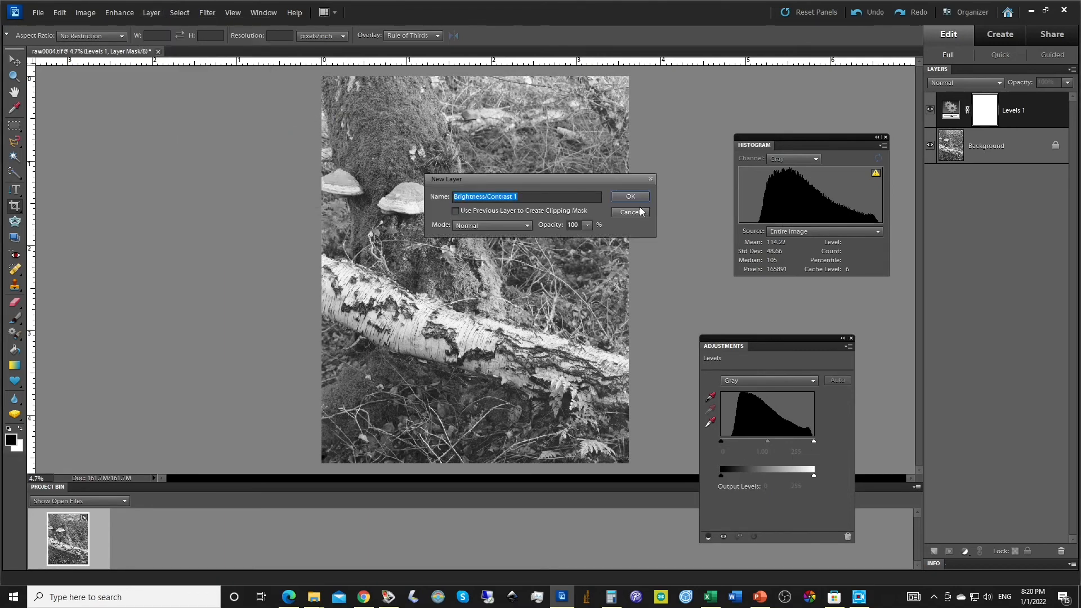
{"action": "left_click", "coordinate": [630, 196]}
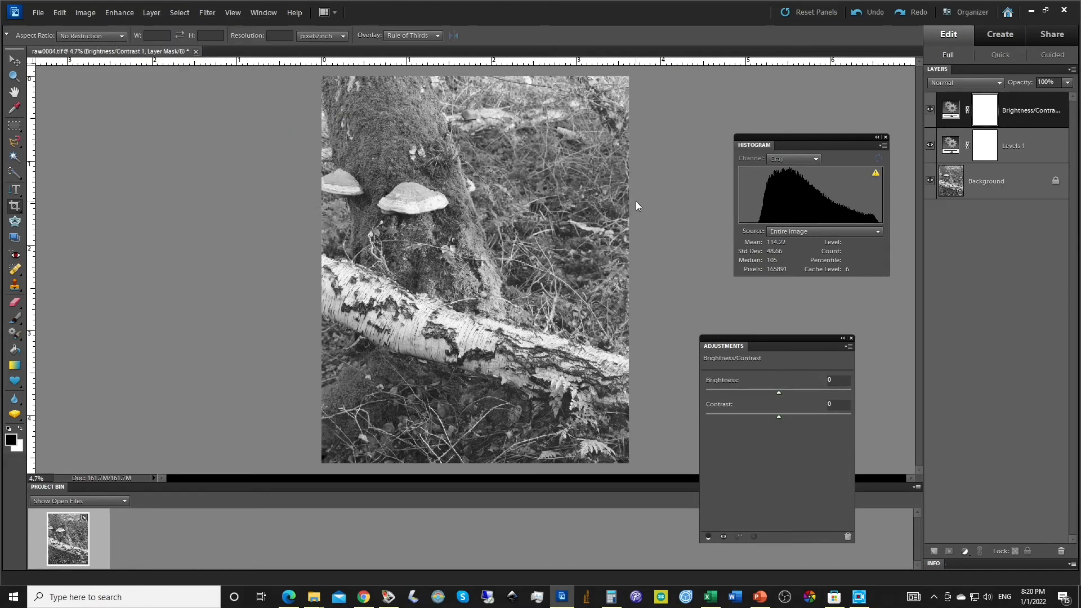
{"action": "left_click", "coordinate": [149, 12]}
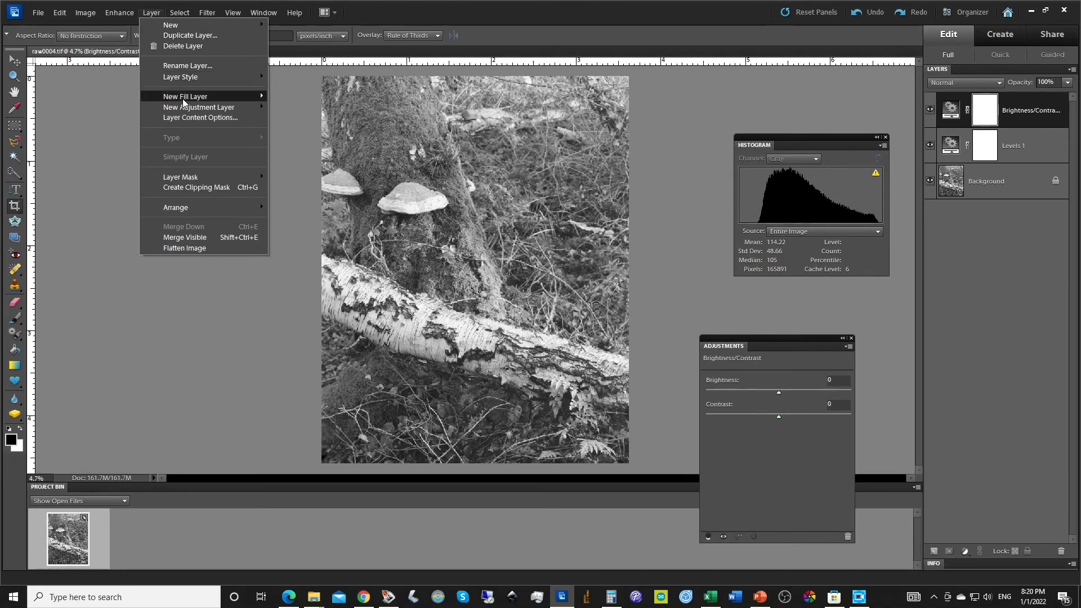
{"action": "mouse_move", "coordinate": [187, 107]}
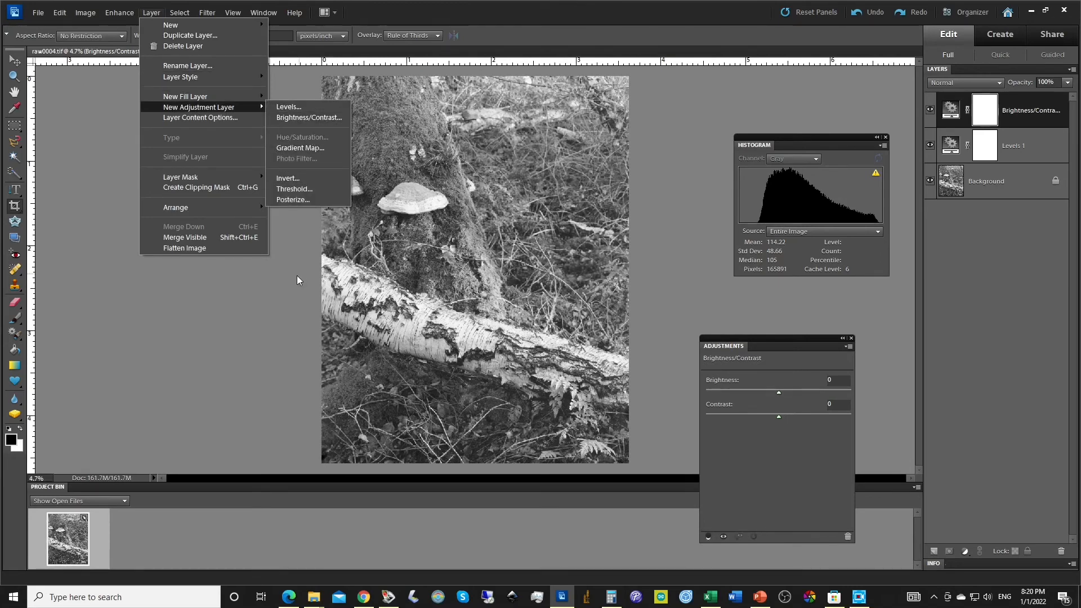
{"action": "left_click", "coordinate": [264, 315]}
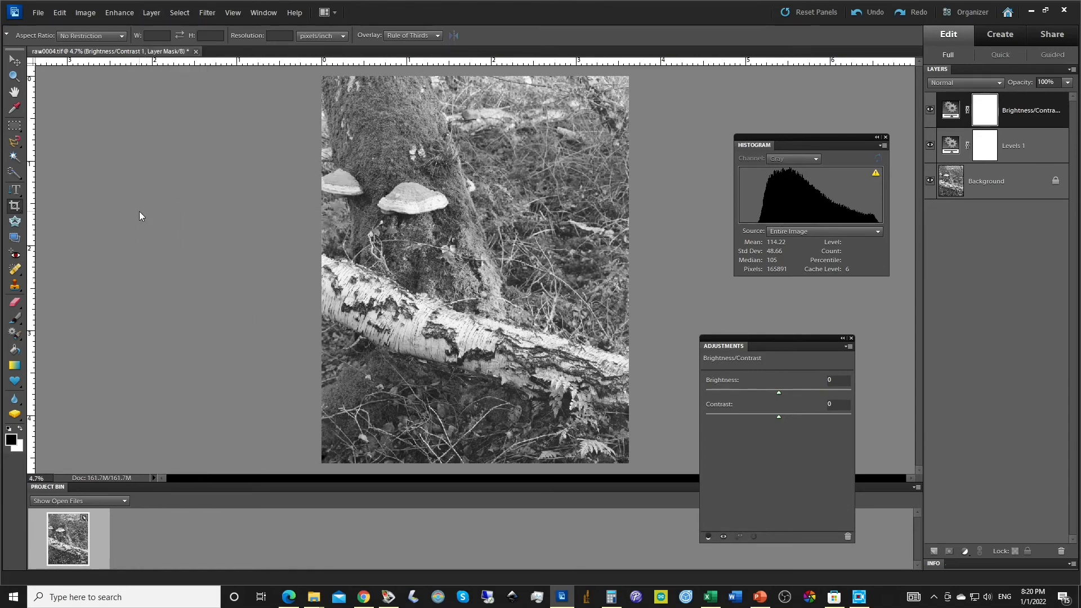
Set the midtone input level of the Levels 1 adjustment layer to 0.69 and hide that layer
{"action": "left_click", "coordinate": [1019, 146]}
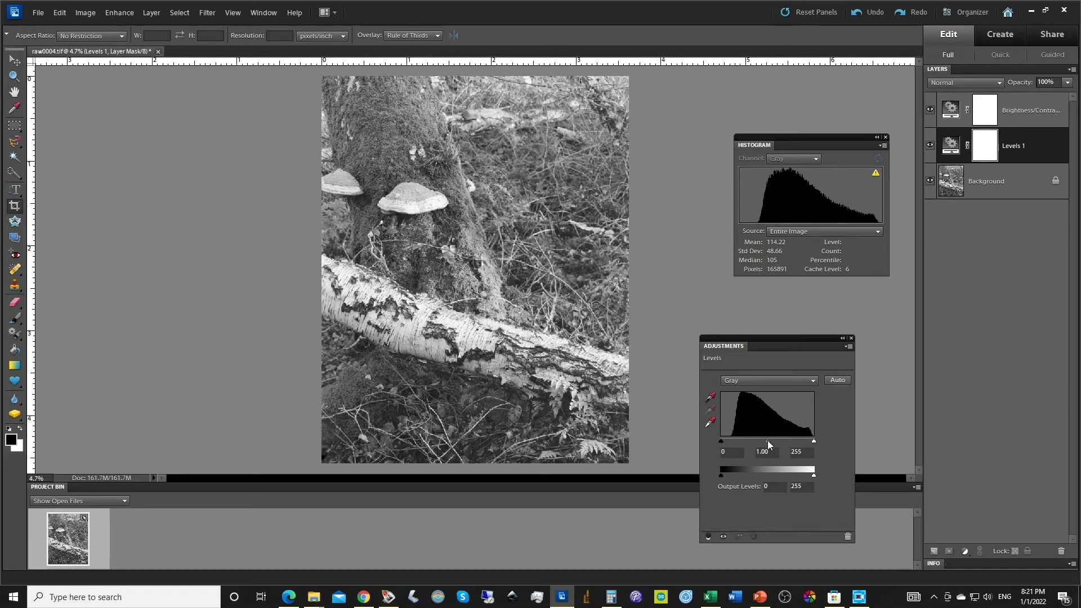
{"action": "left_click_drag", "start_coordinate": [768, 445], "coordinate": [779, 439]}
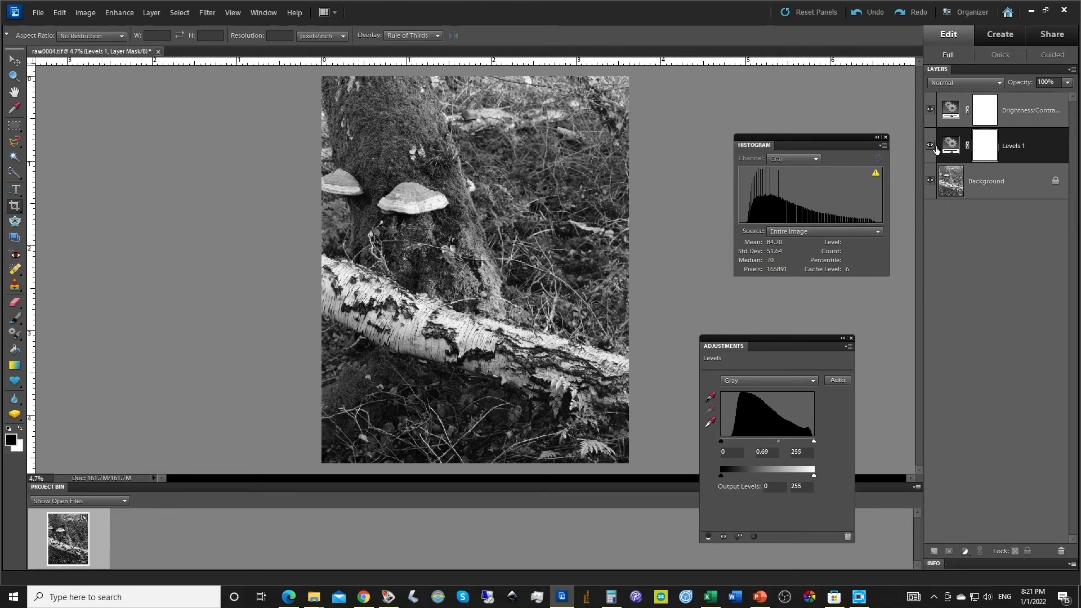
{"action": "left_click", "coordinate": [930, 147]}
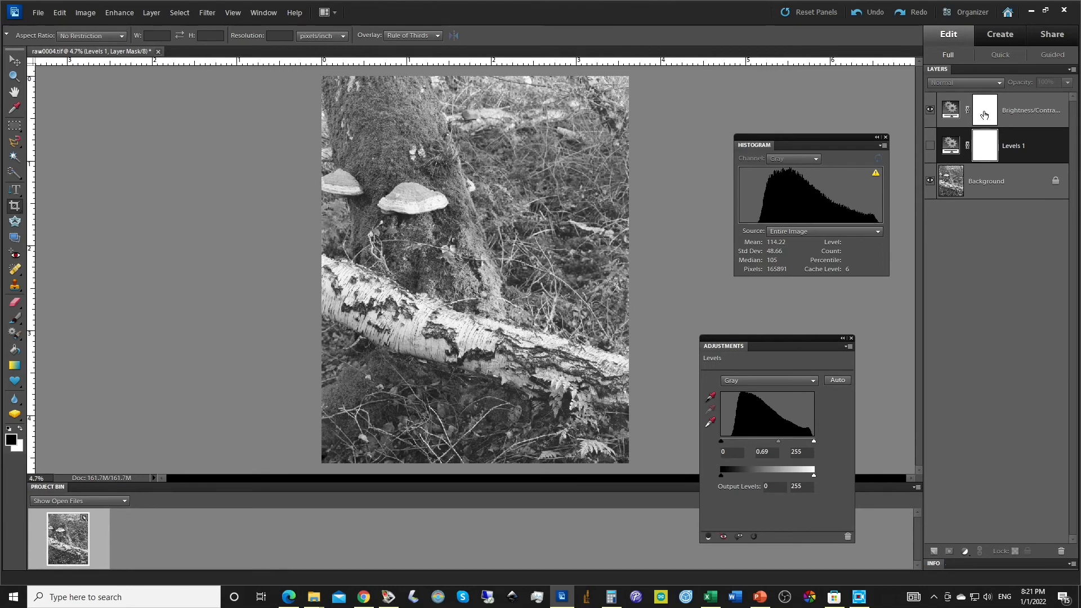
Set the Brightness/Contrast adjustment layer to contrast 59 and brightness -19
{"action": "left_click", "coordinate": [984, 115]}
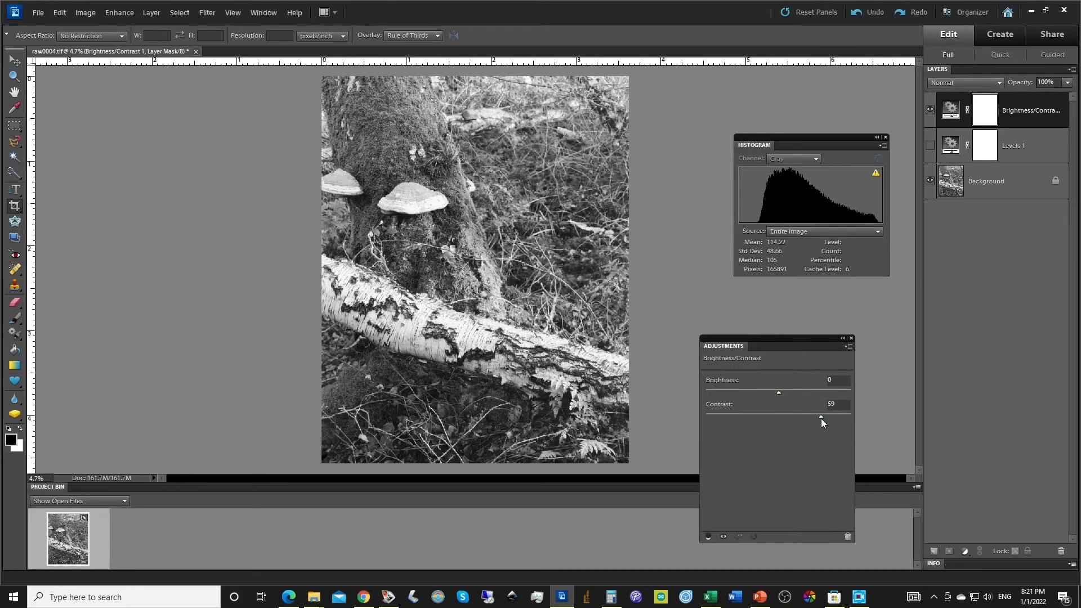
{"action": "mouse_move", "coordinate": [777, 393]}
{"action": "left_mouse_down"}
{"action": "mouse_move", "coordinate": [760, 394]}
{"action": "mouse_move", "coordinate": [769, 394]}
{"action": "left_mouse_up"}
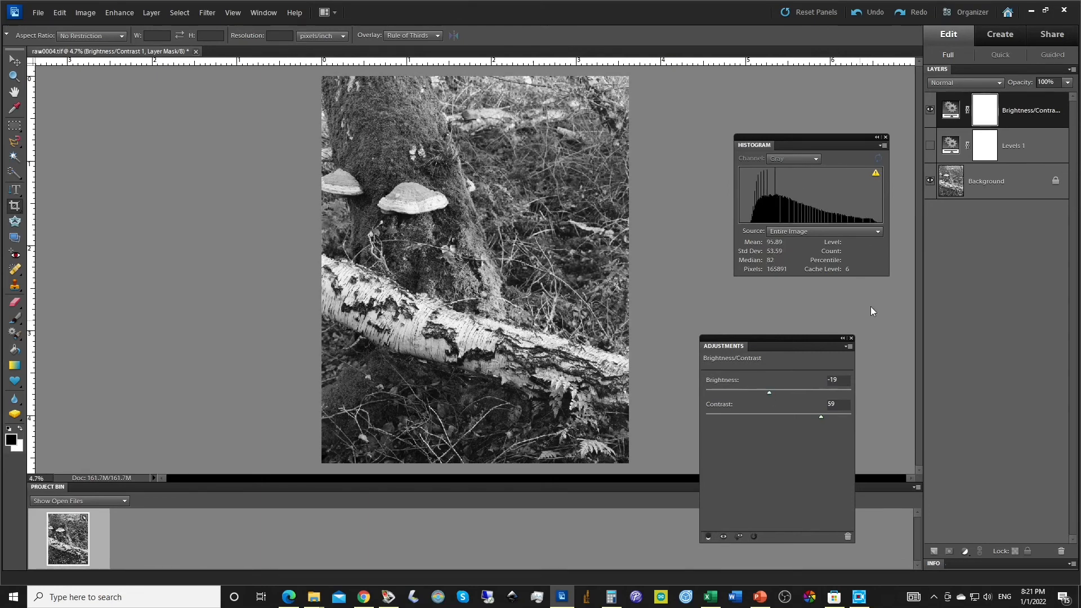
Compare the image with and without the two adjustment layers, leaving only the Brightness/Contrast adjustment switched on
{"action": "left_click", "coordinate": [930, 109]}
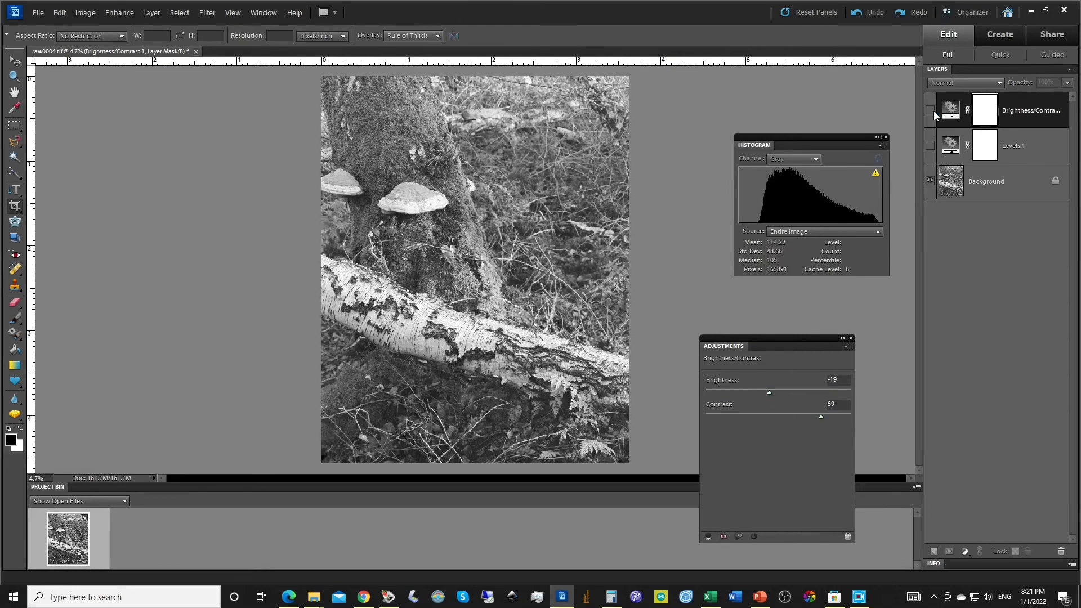
{"action": "left_click", "coordinate": [932, 111], "text": "alt"}
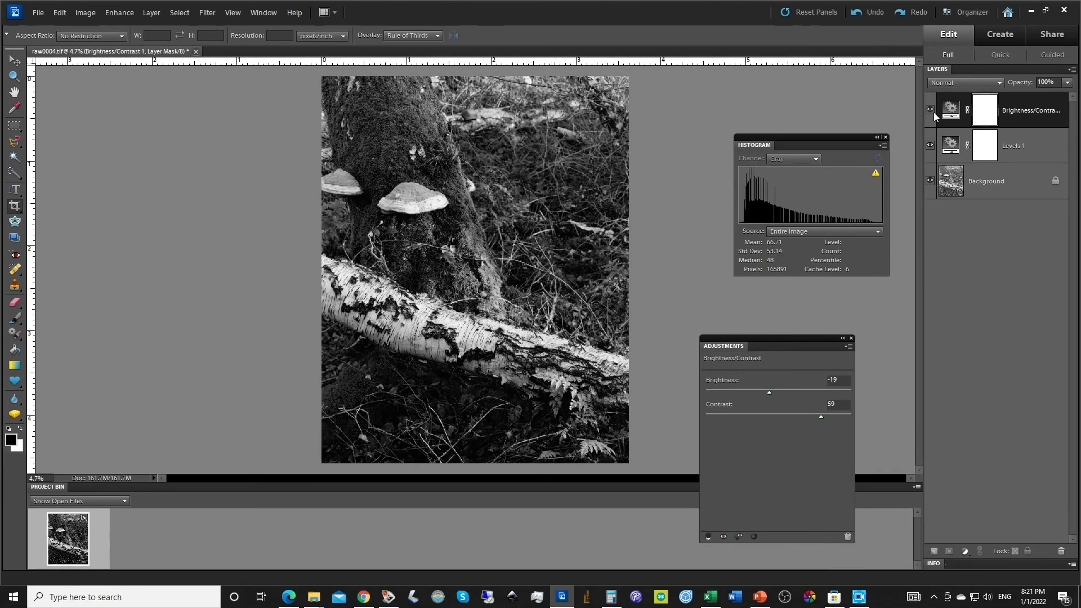
{"action": "left_click", "coordinate": [929, 110]}
{"action": "left_click", "coordinate": [930, 146]}
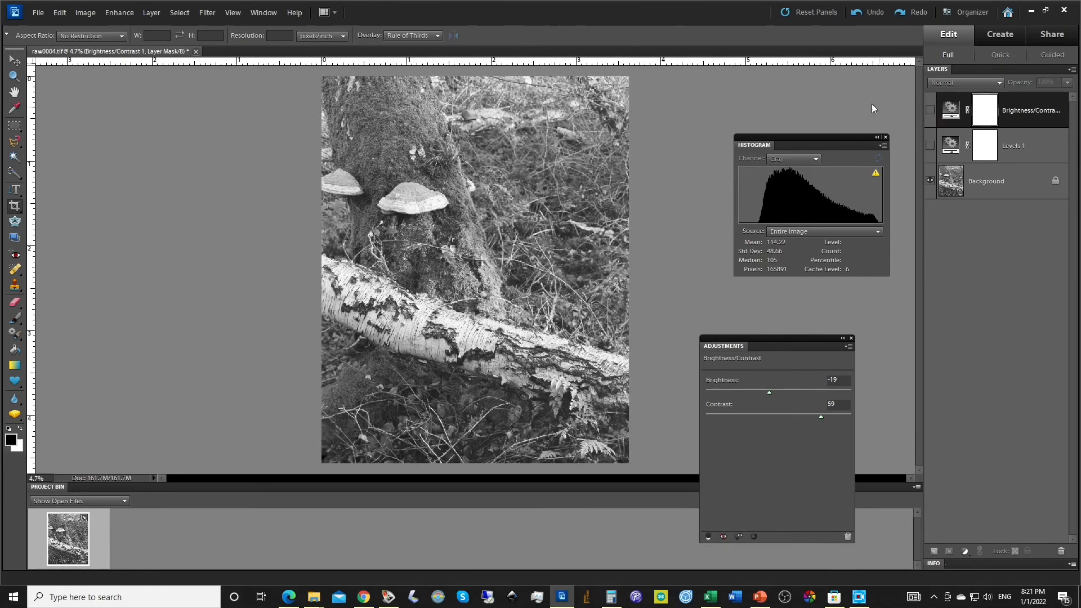
{"action": "left_click", "coordinate": [930, 110]}
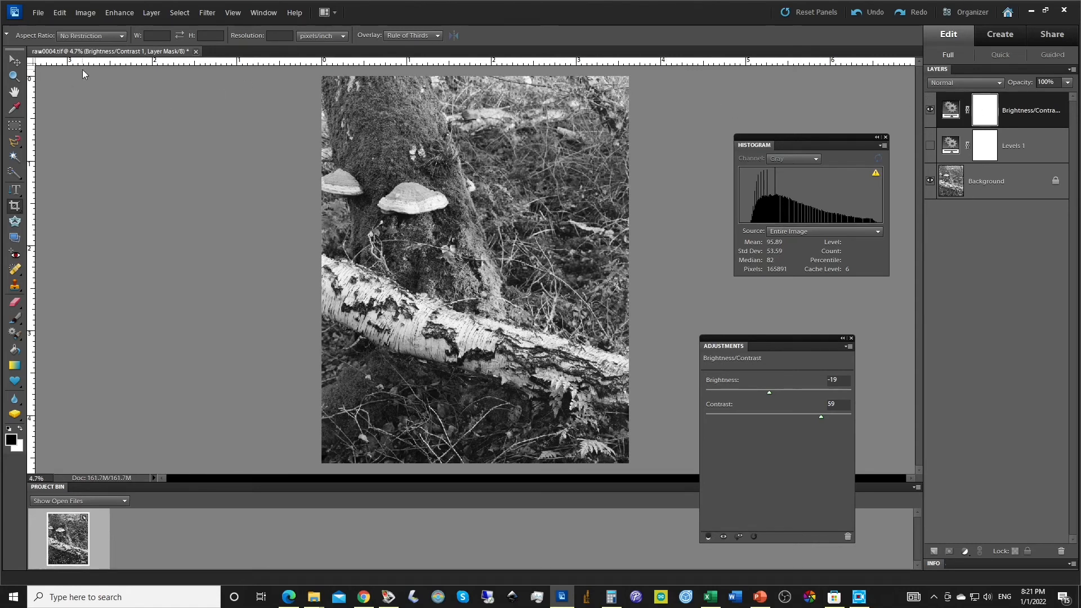
Save a JPEG copy of the image as raw0004 sharp in the HP5+ Holme Fen Dec 2021 folder at Maximum quality 10
{"action": "left_click", "coordinate": [38, 14]}
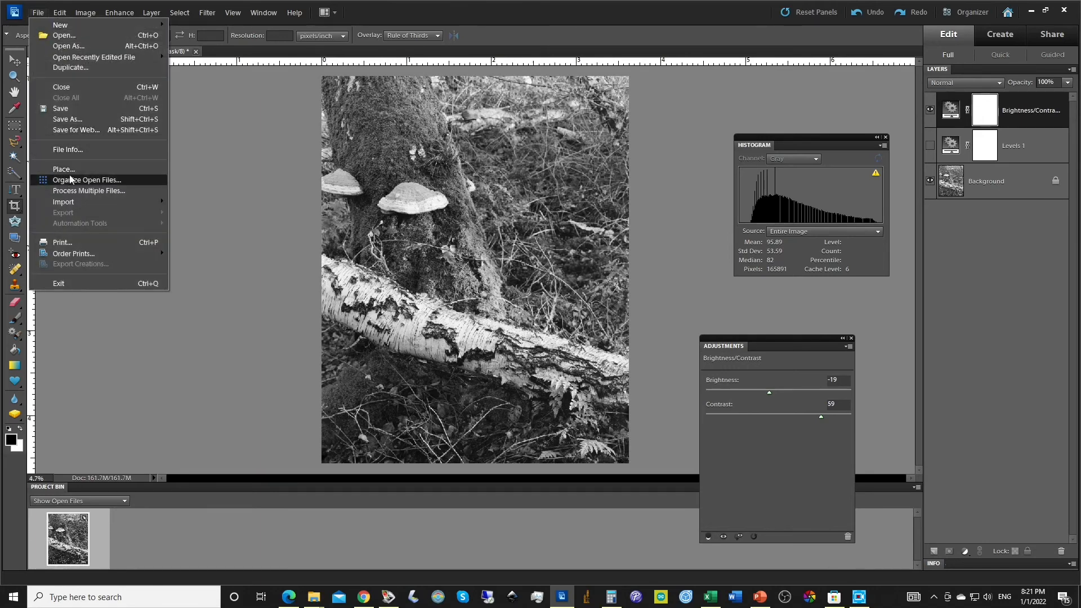
{"action": "left_click", "coordinate": [67, 120]}
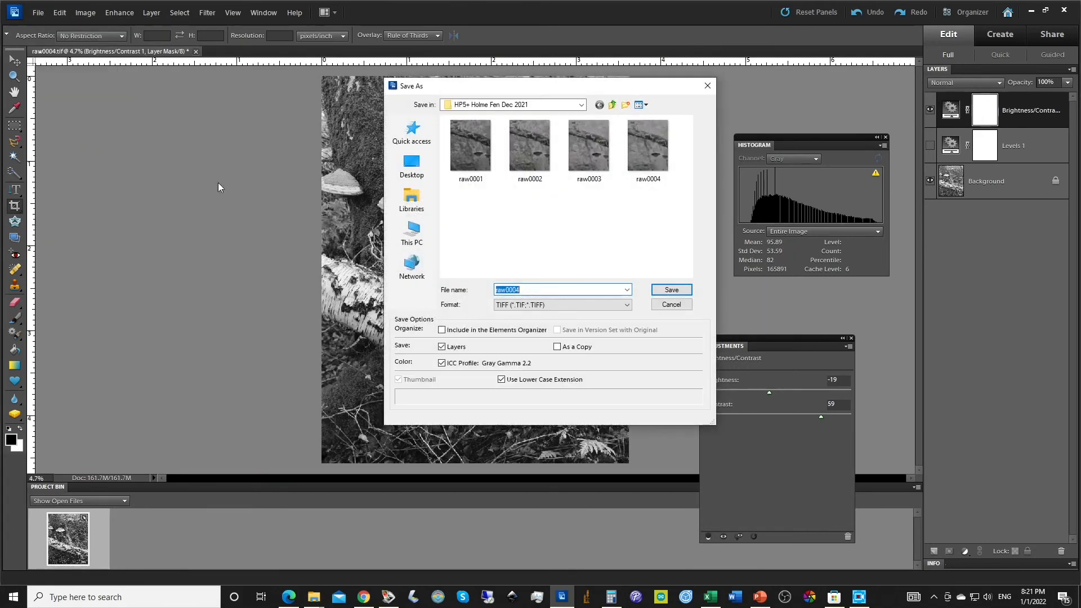
{"action": "left_click", "coordinate": [566, 305]}
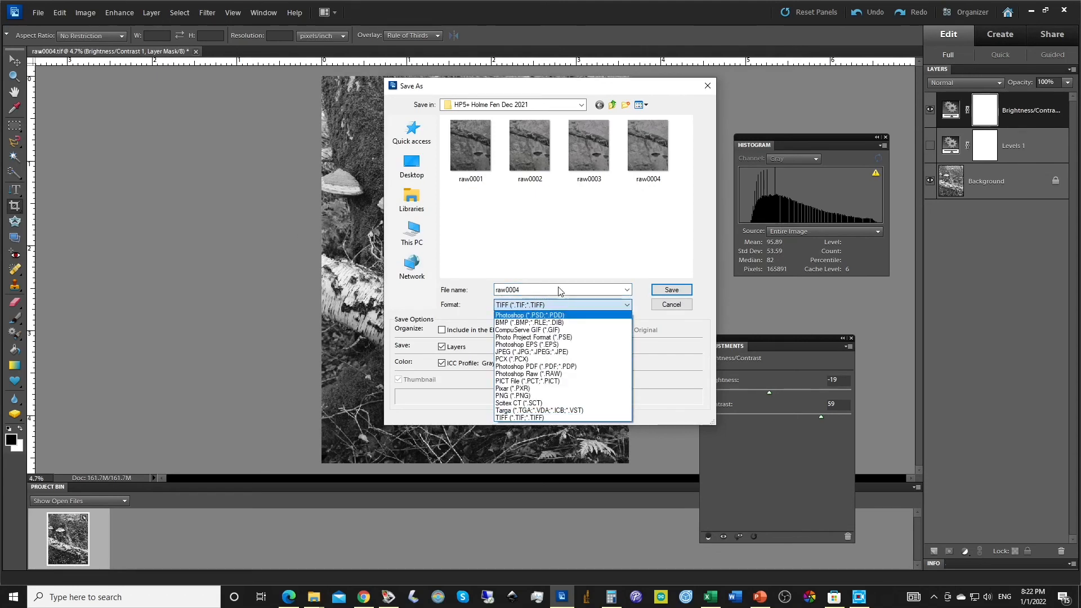
{"action": "left_click", "coordinate": [561, 288]}
{"action": "left_click", "coordinate": [562, 289]}
{"action": "left_click", "coordinate": [565, 290]}
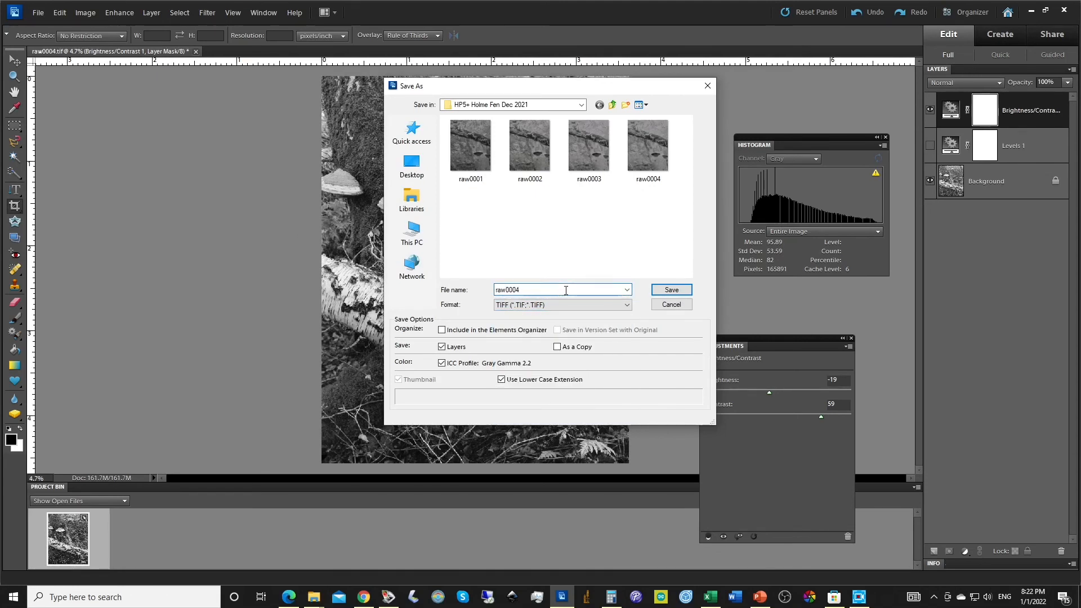
{"action": "type", "text": "sharp"}
{"action": "left_click", "coordinate": [548, 306]}
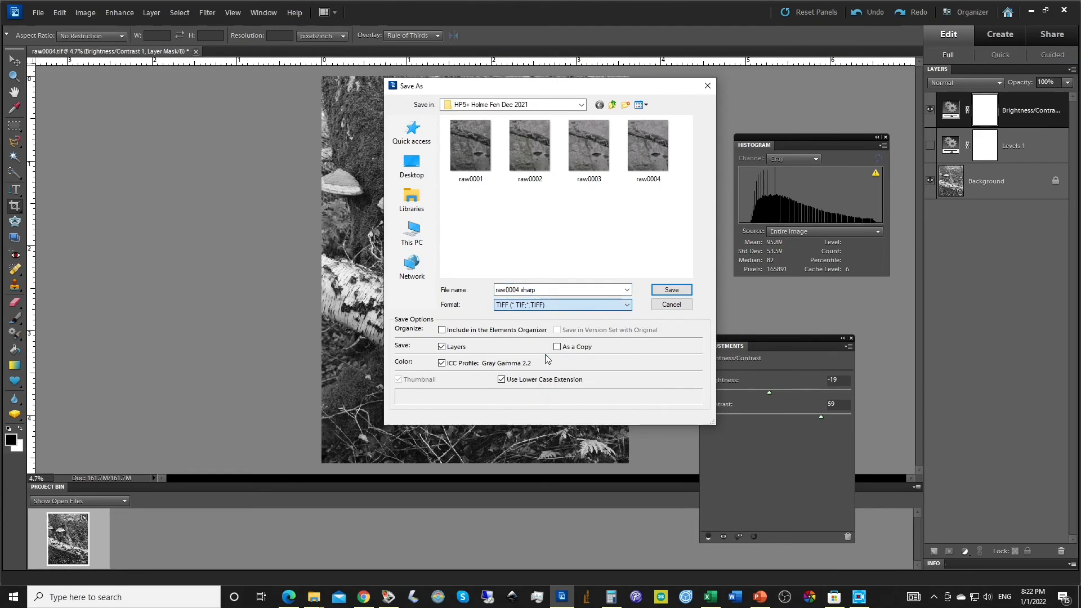
{"action": "left_click", "coordinate": [544, 352]}
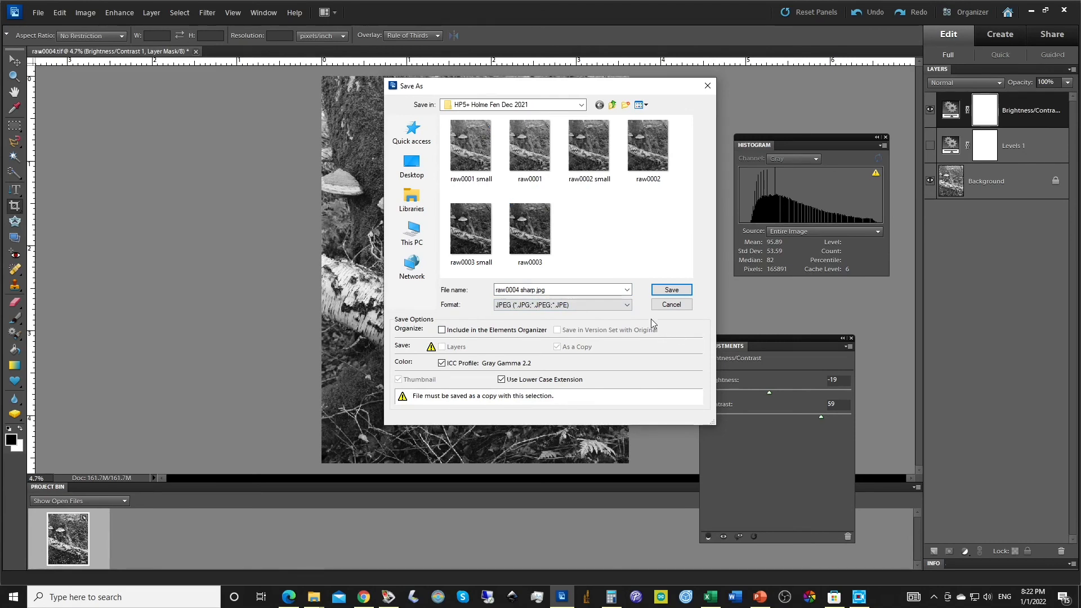
{"action": "left_click", "coordinate": [674, 293]}
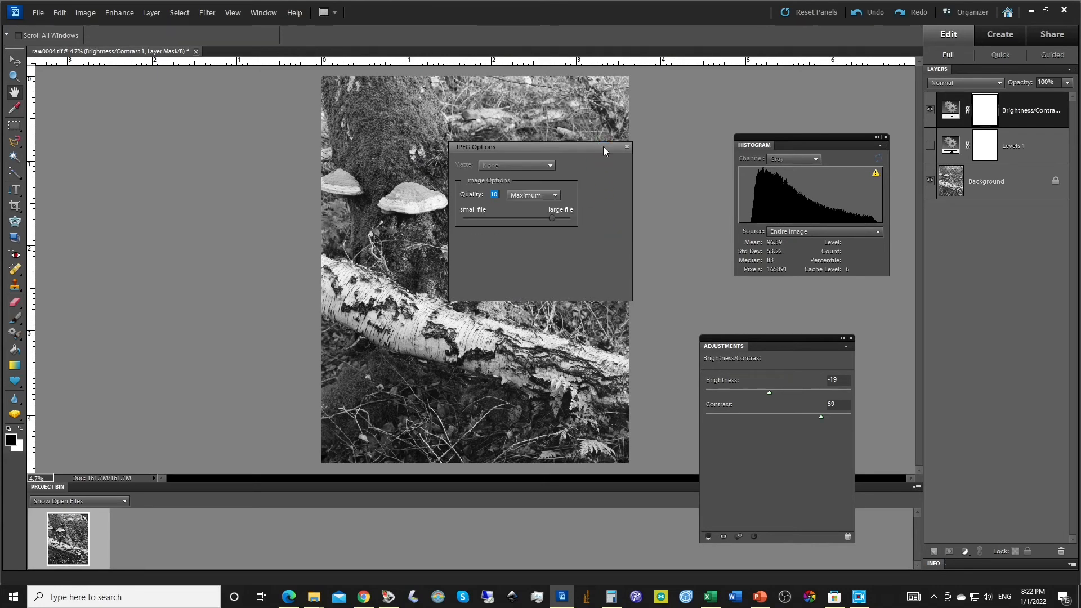
{"action": "left_click", "coordinate": [608, 164]}
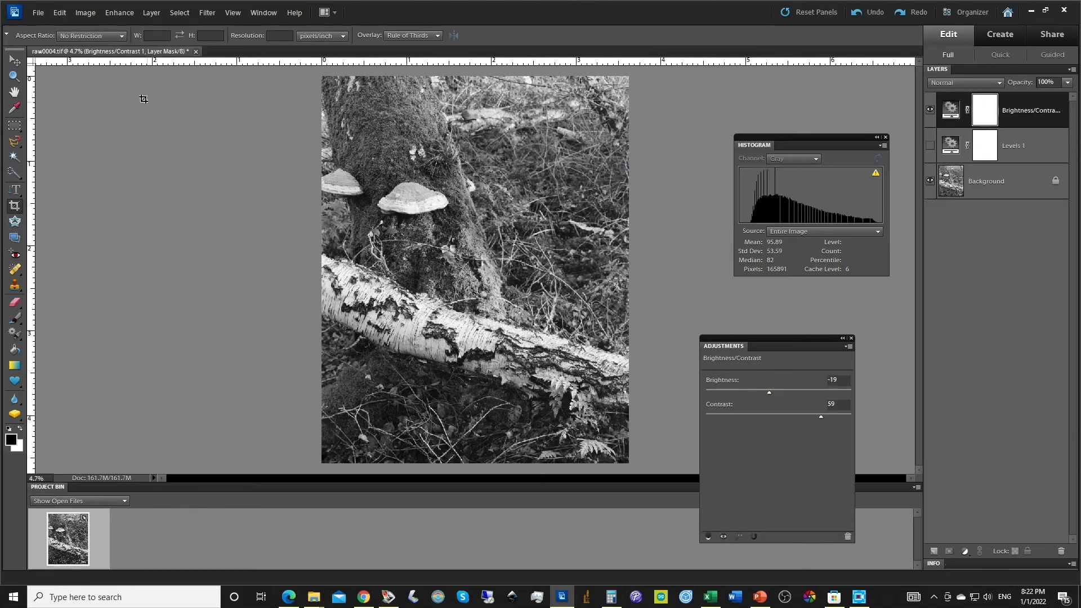
Save the layered image in Photoshop format as raw0004.psd with its layers kept
{"action": "left_click", "coordinate": [40, 12]}
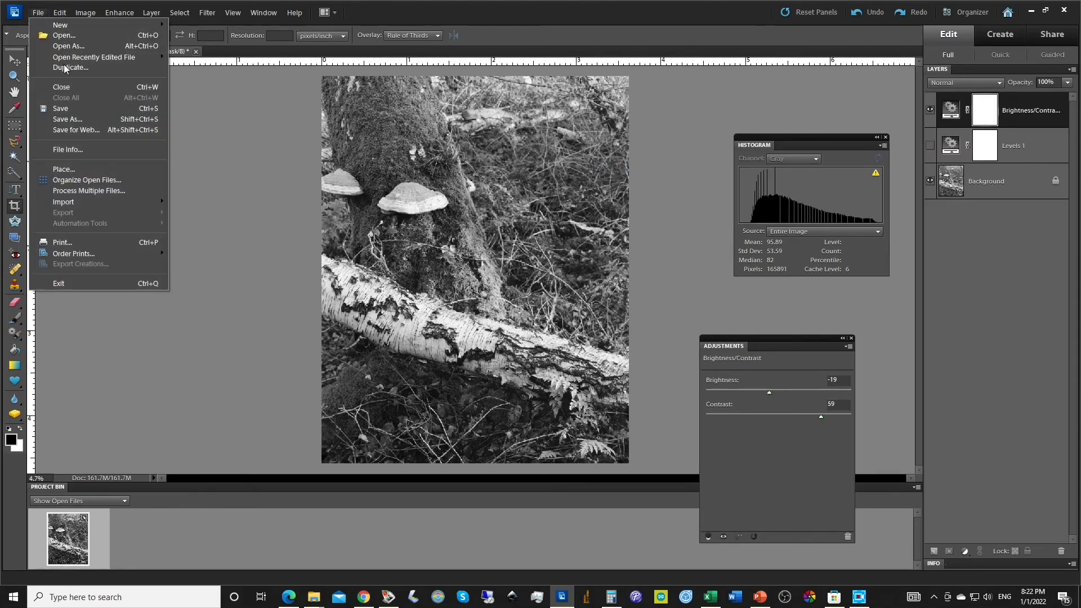
{"action": "left_click", "coordinate": [67, 119]}
{"action": "left_click", "coordinate": [523, 307]}
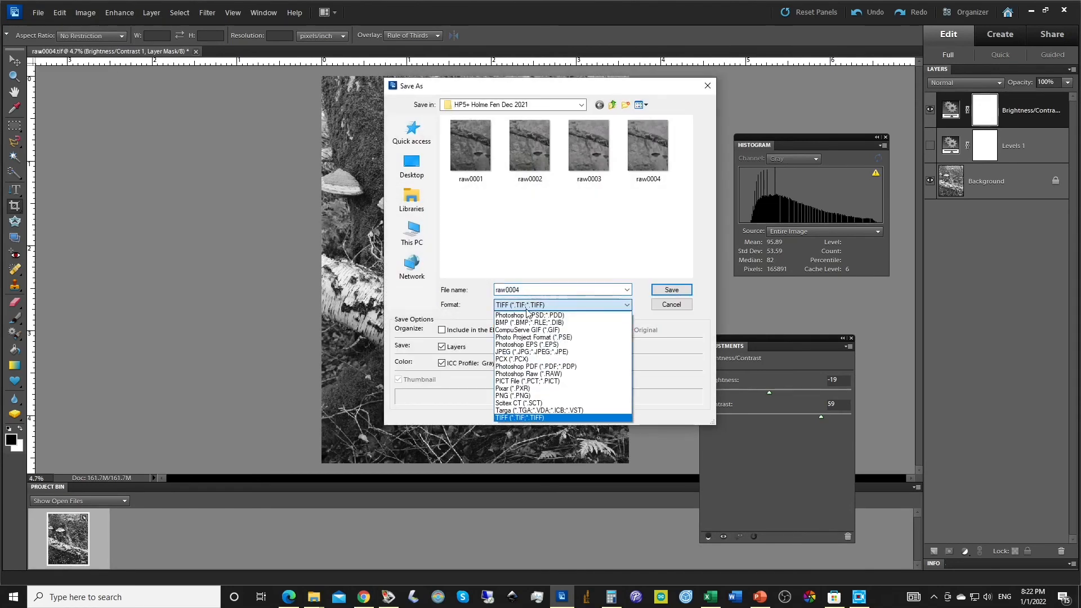
{"action": "left_click", "coordinate": [528, 315]}
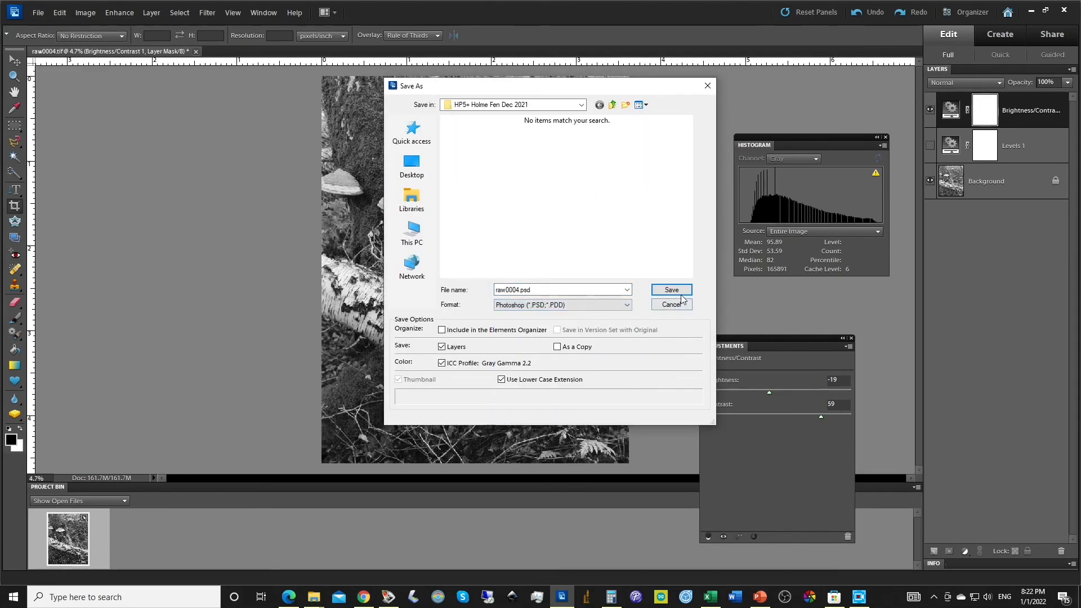
{"action": "left_click", "coordinate": [672, 289]}
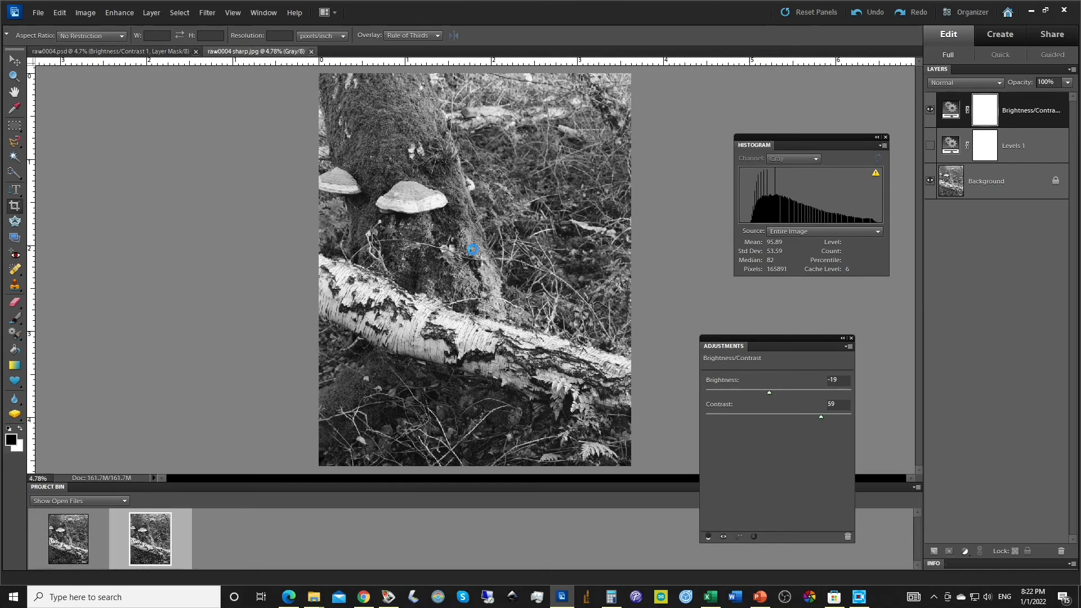
Sharpen raw0004 sharp.jpg with Unsharp Mask at amount 50%, radius 12.0 pixels and threshold 0, comparing the birch trunk with and without the preview
{"action": "left_click", "coordinate": [127, 18]}
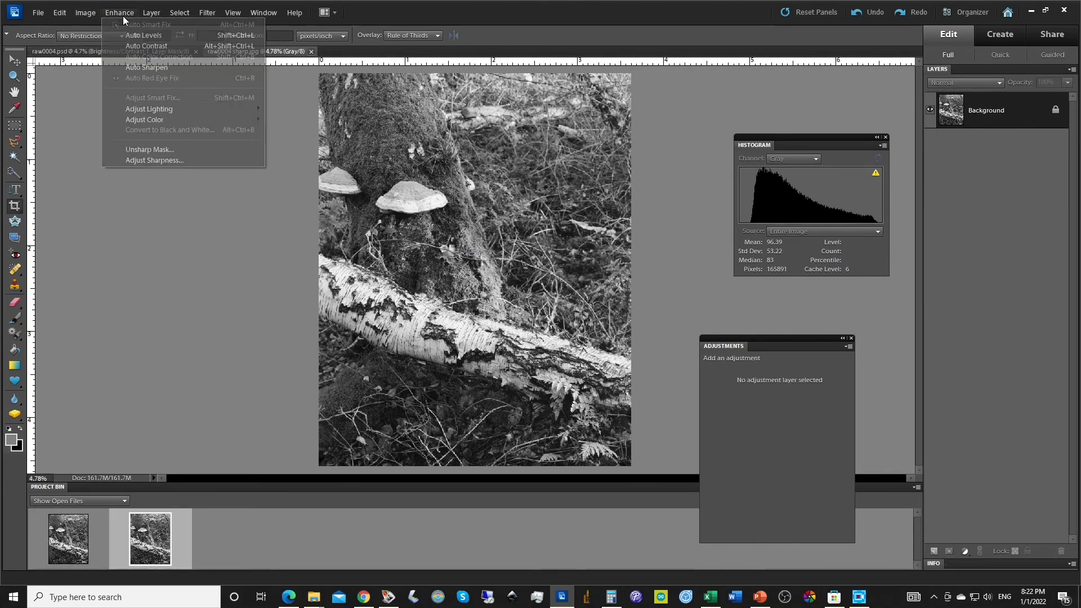
{"action": "left_click", "coordinate": [167, 147]}
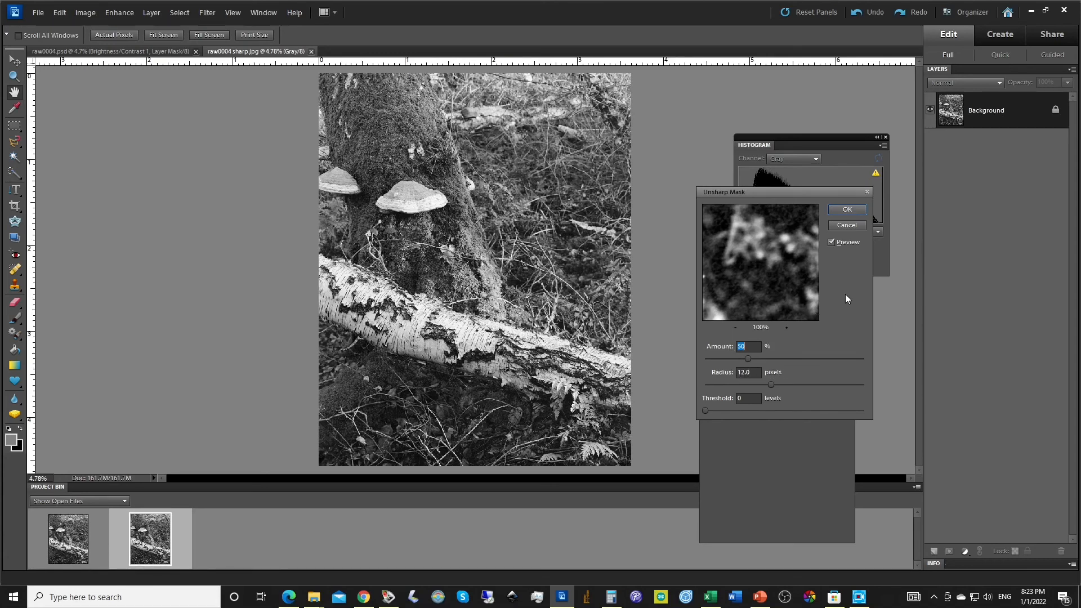
{"action": "left_click", "coordinate": [833, 241]}
{"action": "left_click", "coordinate": [833, 241]}
{"action": "left_click", "coordinate": [275, 330]}
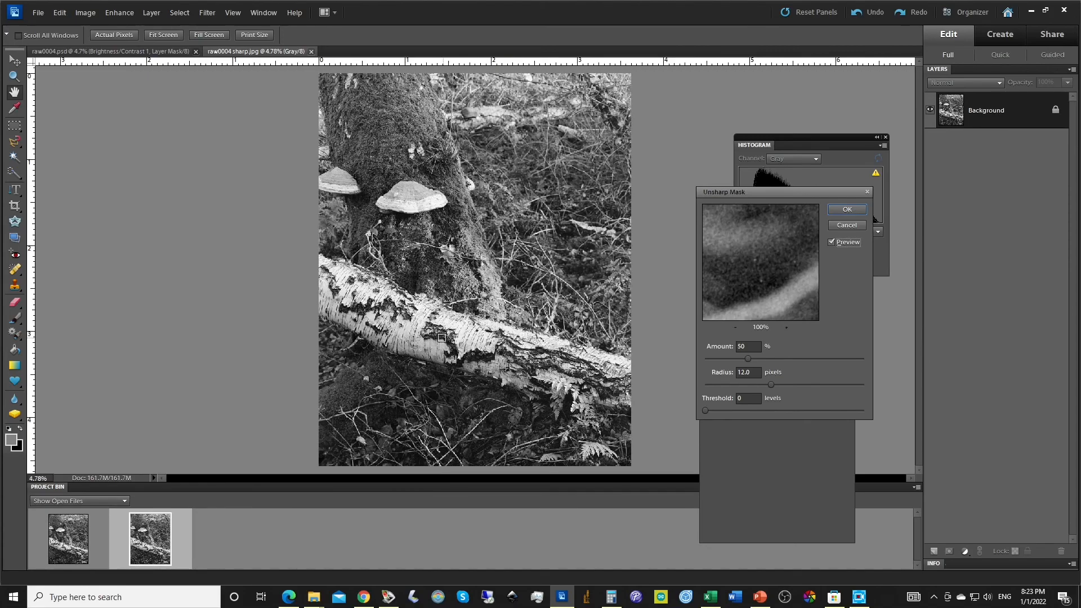
{"action": "scroll", "coordinate": [456, 341], "scroll_direction": "up", "scroll_amount": 5}
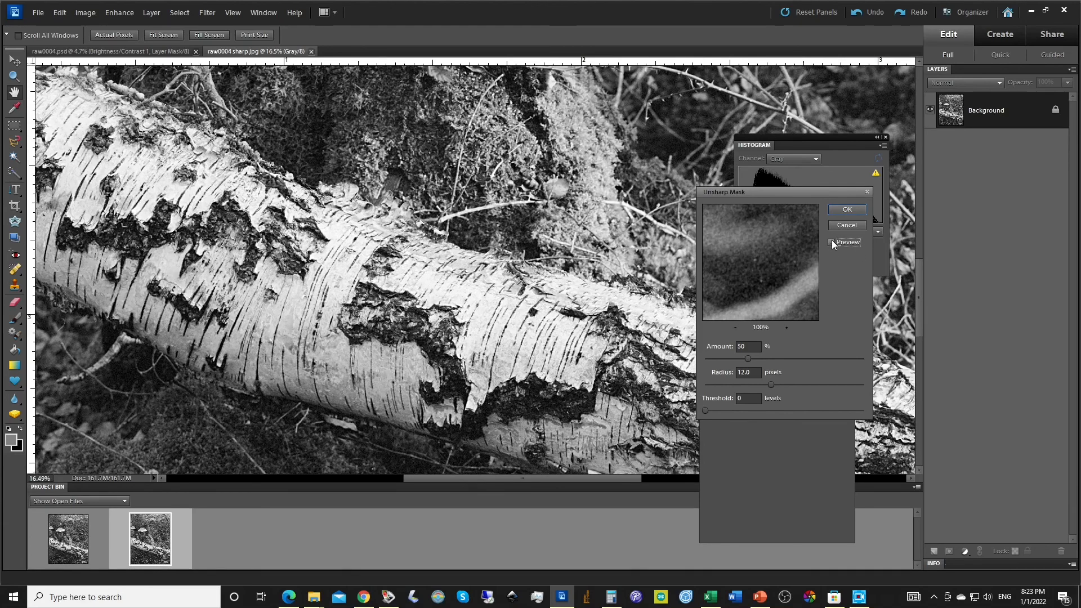
{"action": "left_click", "coordinate": [832, 242]}
{"action": "left_click", "coordinate": [833, 242]}
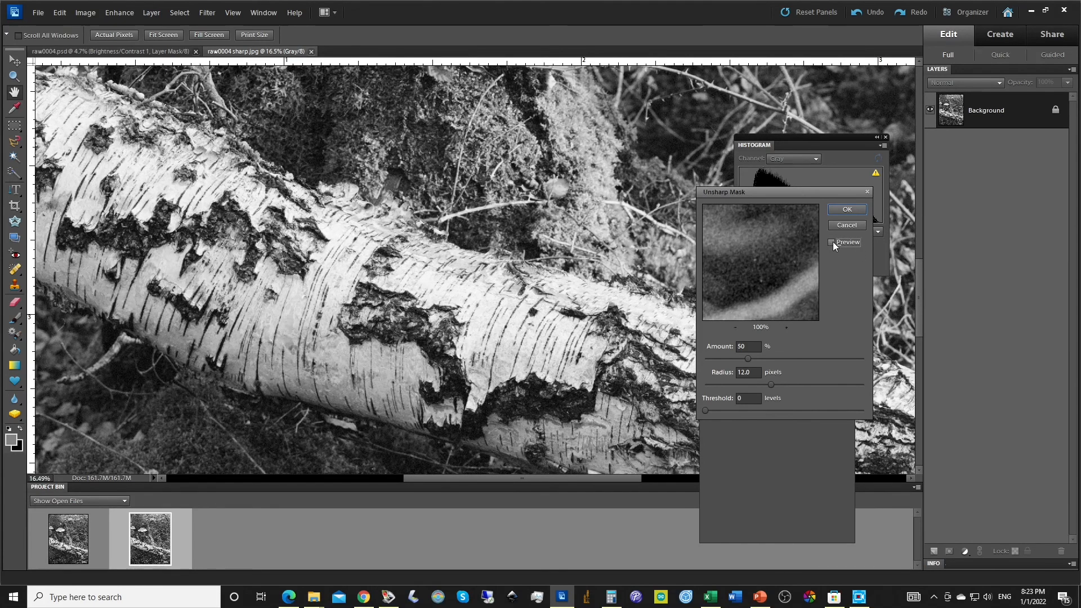
{"action": "left_click", "coordinate": [833, 241]}
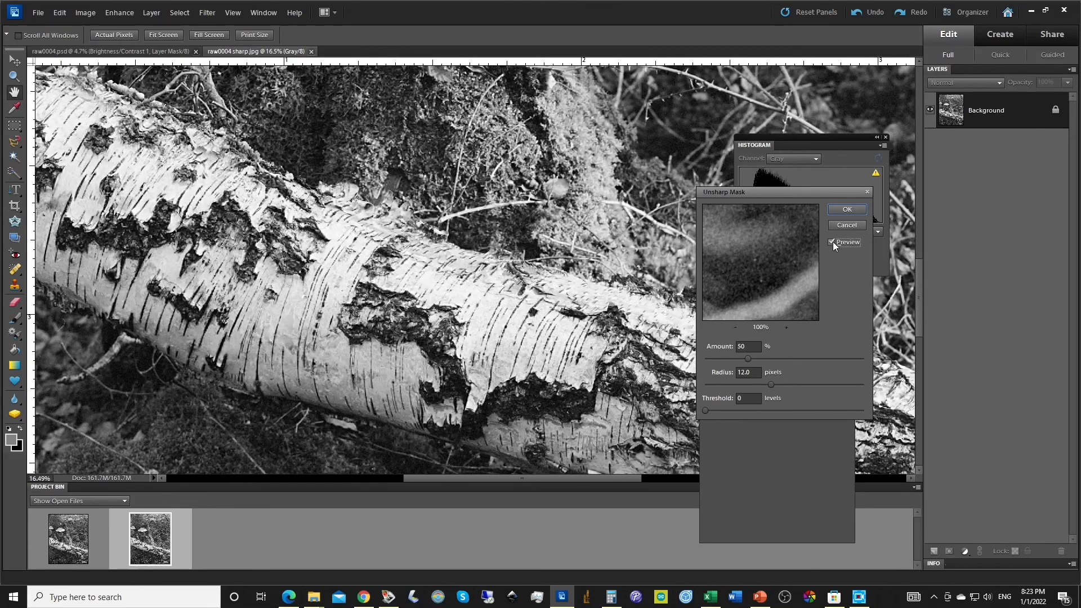
{"action": "left_click", "coordinate": [833, 241]}
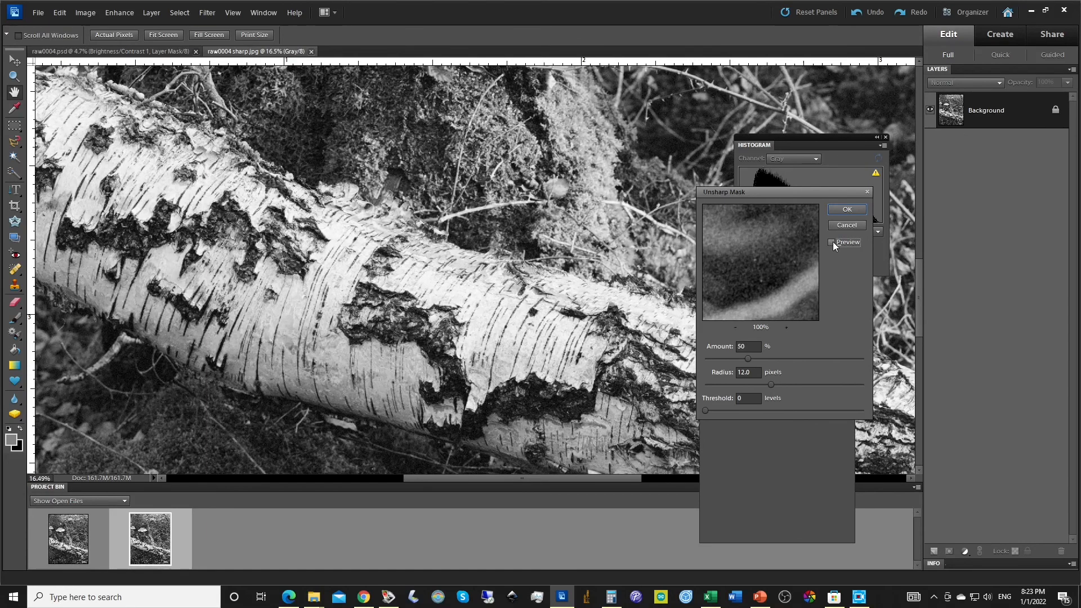
{"action": "left_click", "coordinate": [832, 241]}
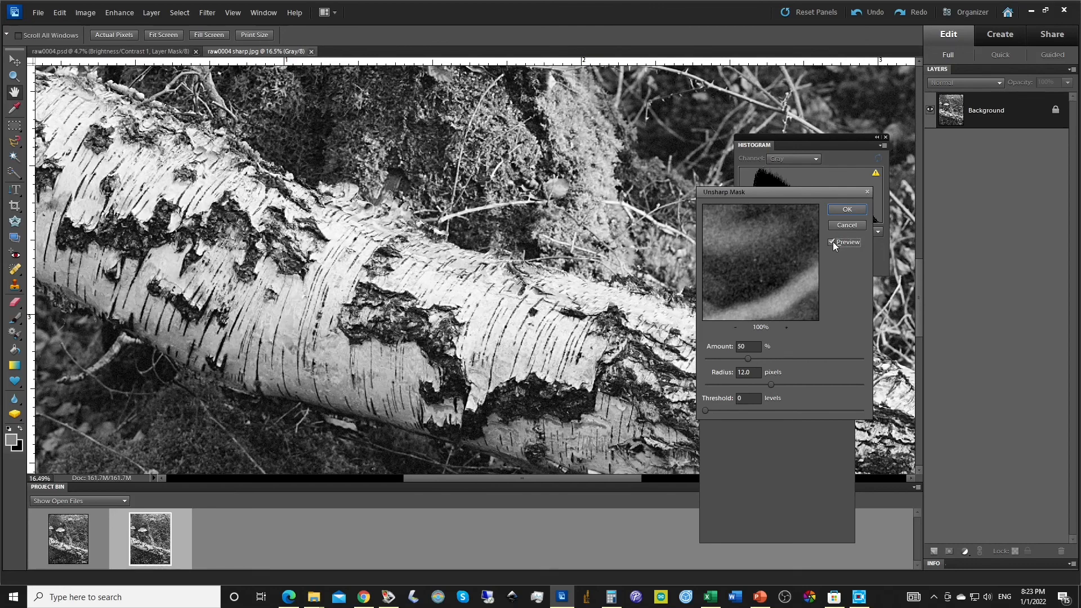
{"action": "left_click", "coordinate": [849, 210]}
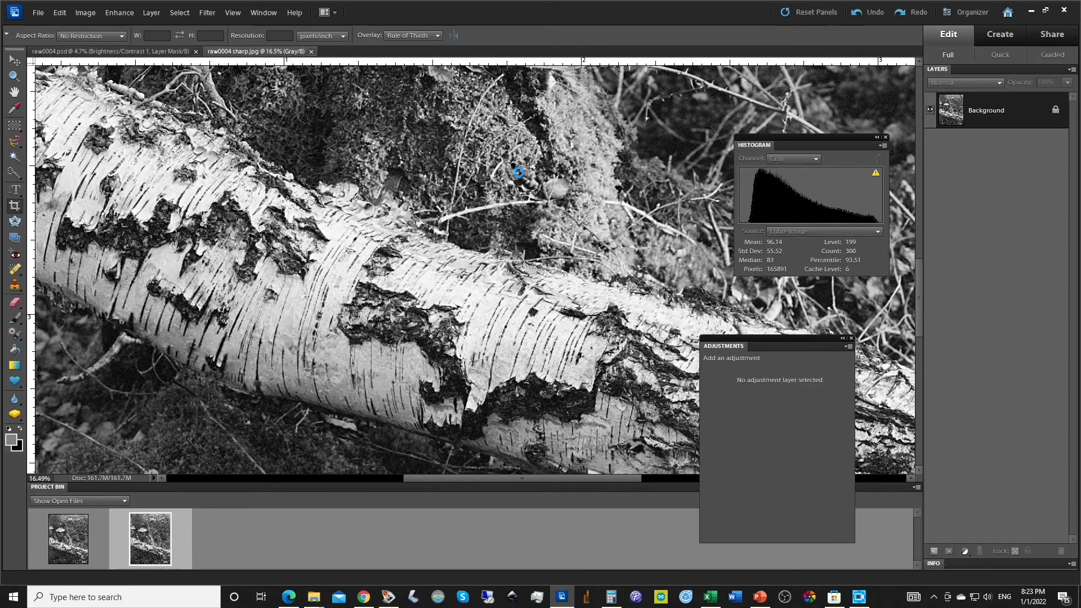
Save the sharpened image over the existing raw0004 sharp JPEG at Maximum quality 10 with Baseline ("Standard") format
{"action": "left_click", "coordinate": [38, 13]}
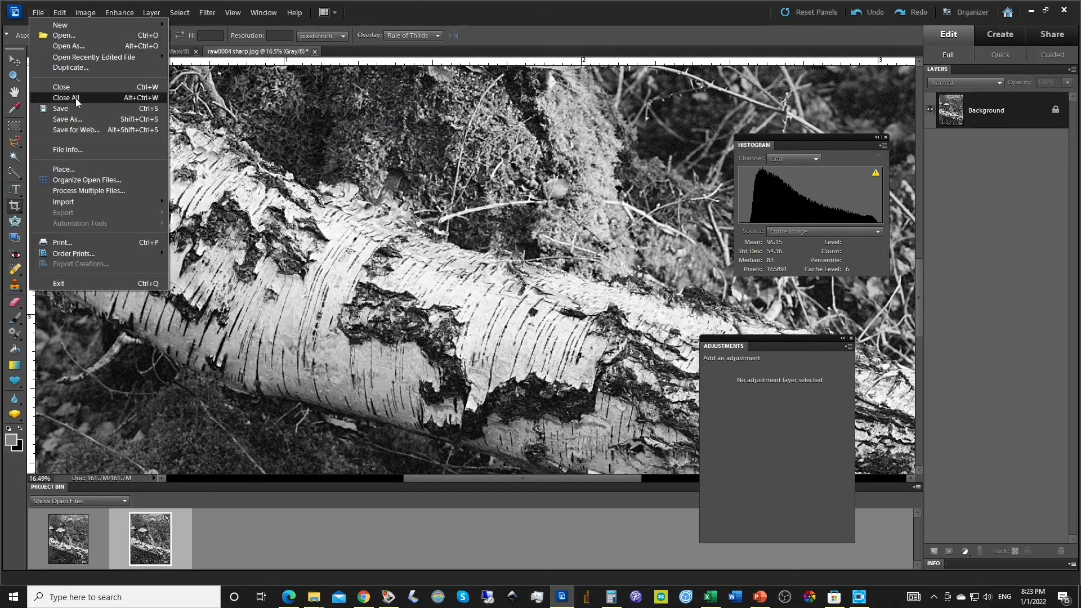
{"action": "left_click", "coordinate": [66, 119]}
{"action": "left_click", "coordinate": [672, 289]}
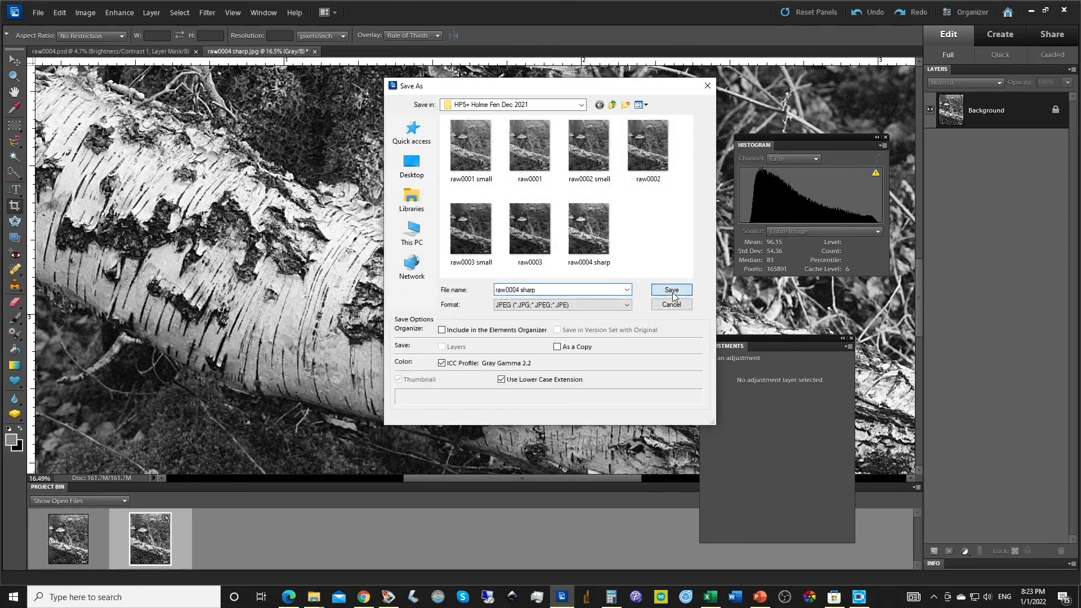
{"action": "left_click", "coordinate": [527, 231]}
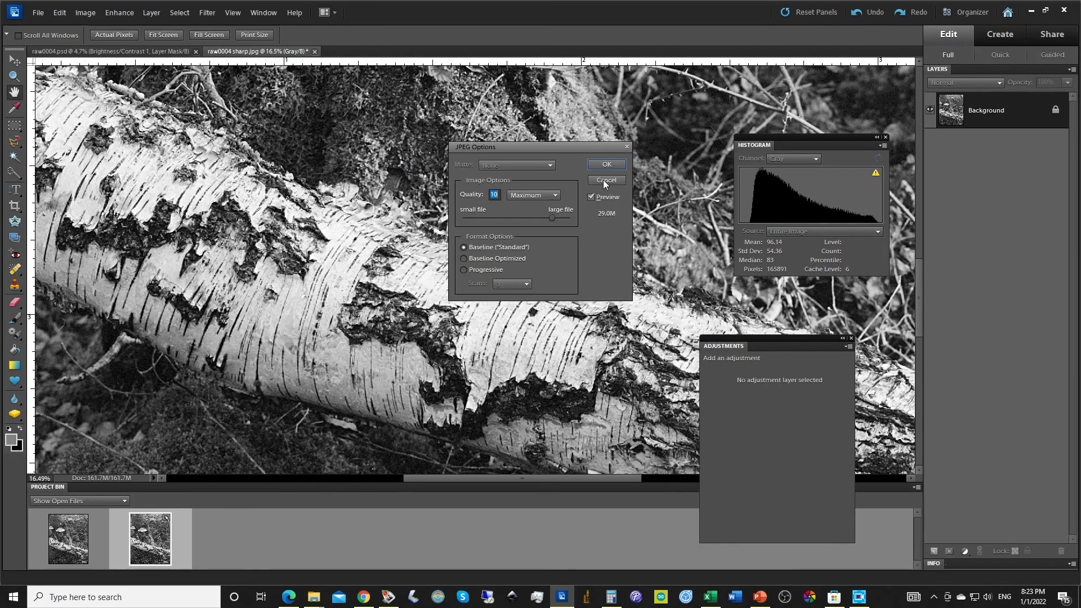
{"action": "left_click", "coordinate": [619, 166]}
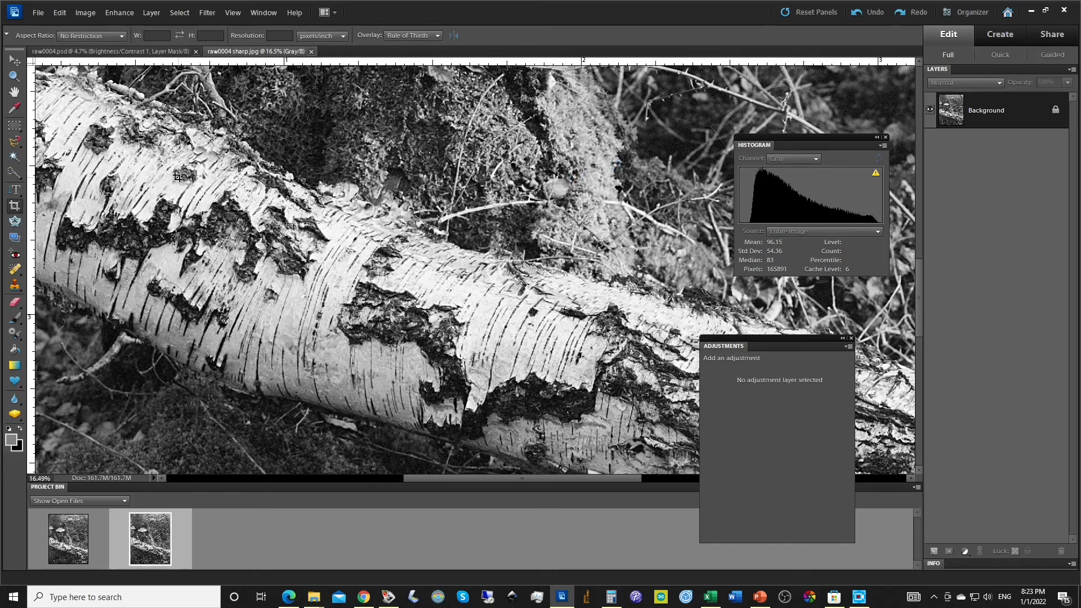
Resample the sharpened image to a resolution of 600 pixels/inch using Bicubic (best for smooth gradients), with proportions constrained
{"action": "scroll", "coordinate": [302, 189], "scroll_direction": "down", "scroll_amount": 6}
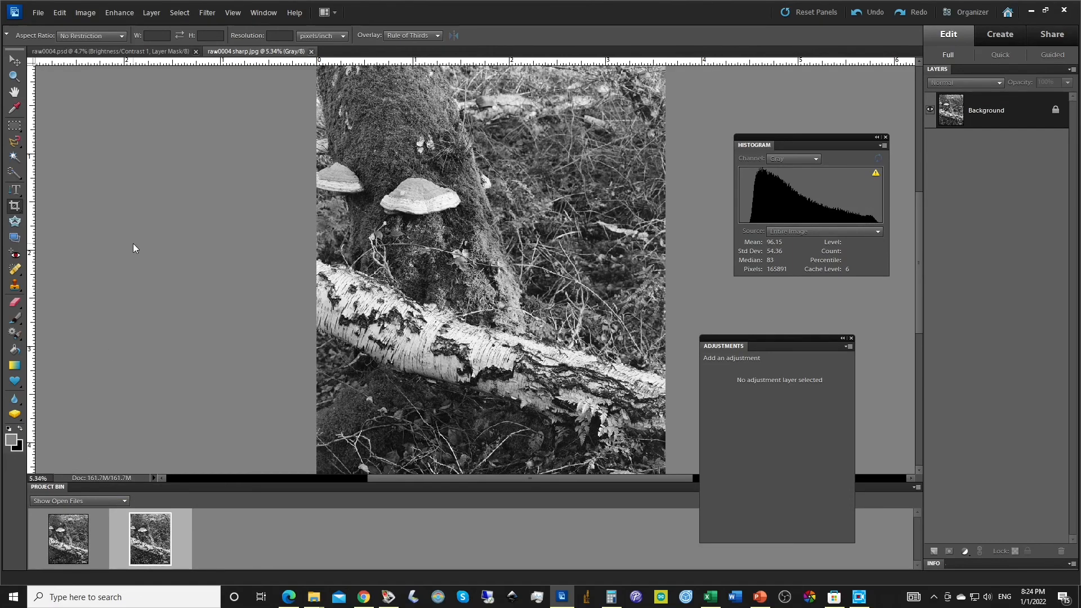
{"action": "left_click", "coordinate": [85, 12]}
{"action": "mouse_move", "coordinate": [105, 79]}
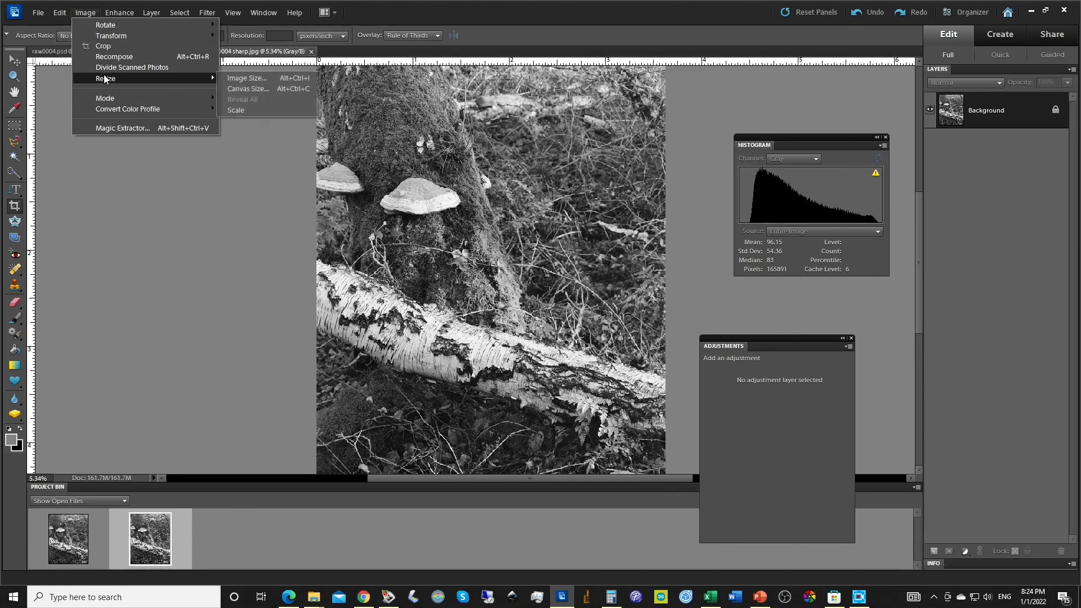
{"action": "left_click", "coordinate": [246, 78]}
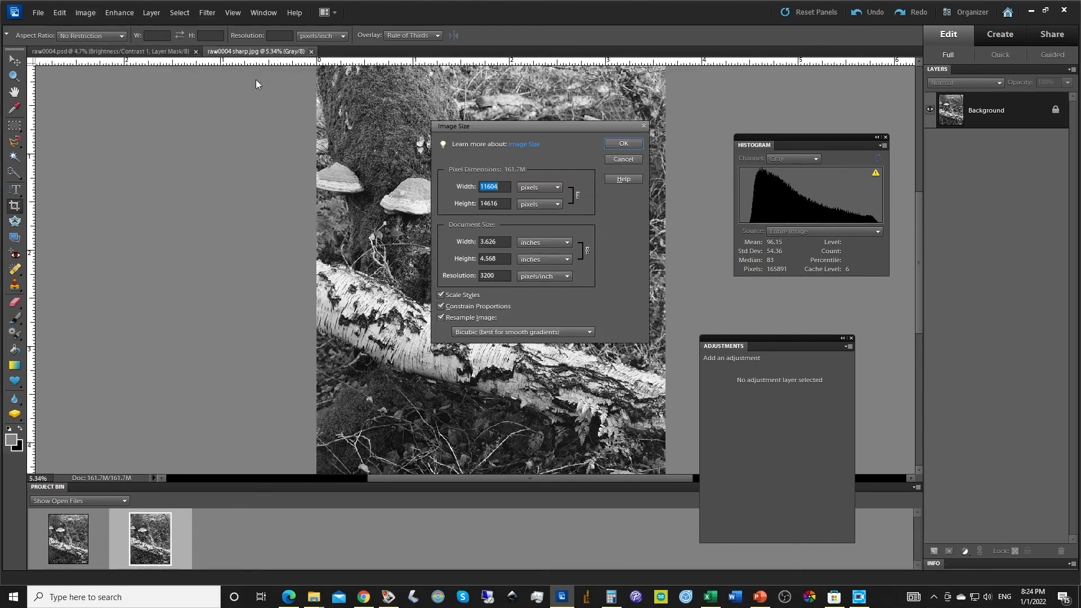
{"action": "left_click_drag", "start_coordinate": [509, 275], "coordinate": [462, 276]}
{"action": "type", "text": "600"}
{"action": "left_click", "coordinate": [475, 332]}
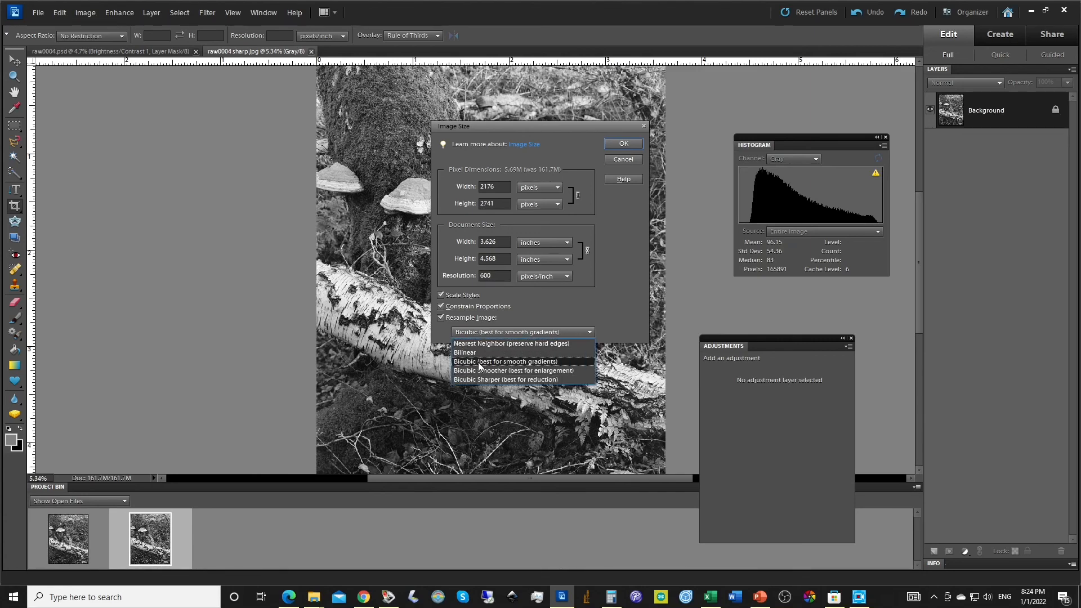
{"action": "left_click", "coordinate": [478, 362]}
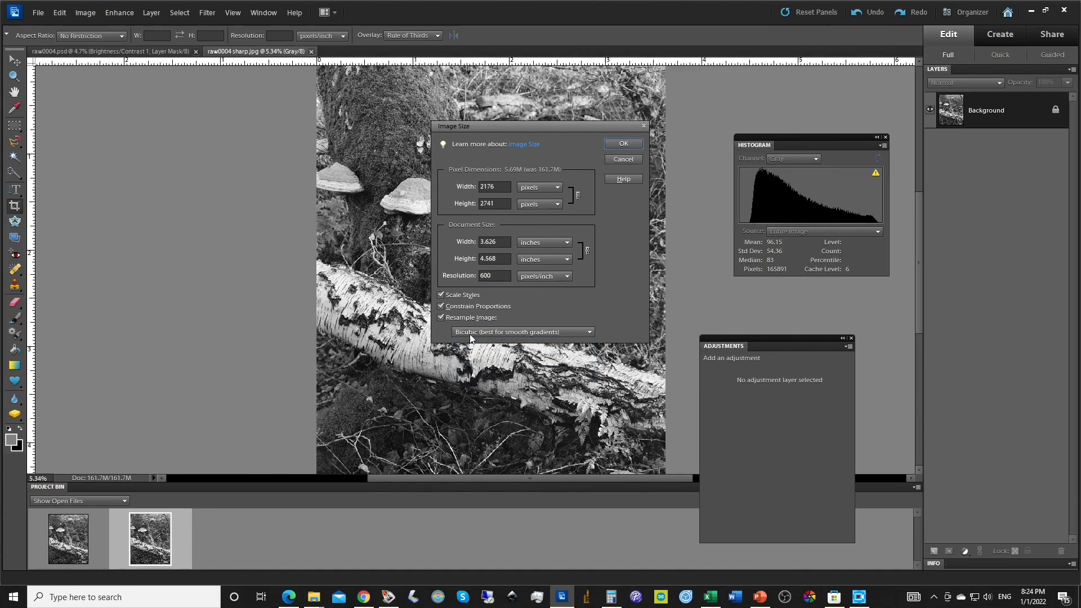
{"action": "left_click", "coordinate": [623, 144]}
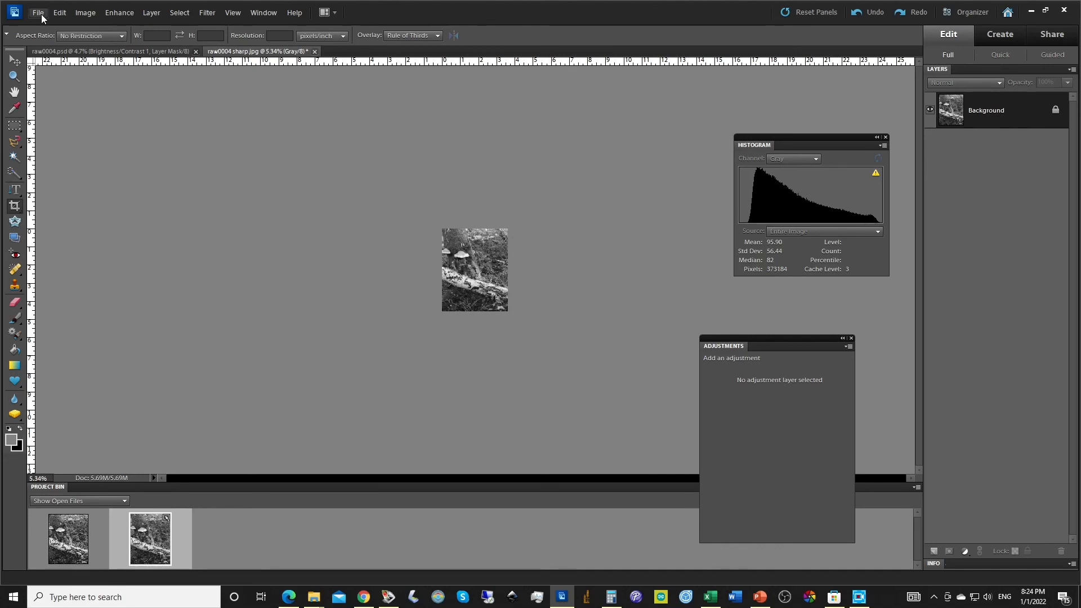
Save the reduced image as a new JPEG named raw0004 sharp small, accepting the offered JPEG options
{"action": "scroll", "coordinate": [426, 274], "scroll_direction": "up", "scroll_amount": 13}
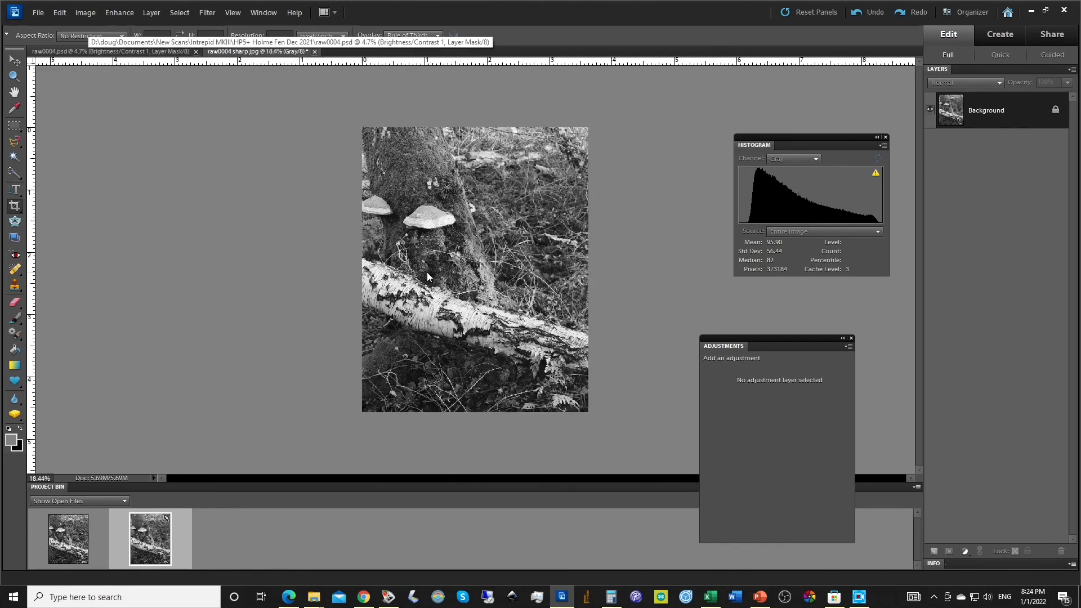
{"action": "left_click", "coordinate": [38, 13]}
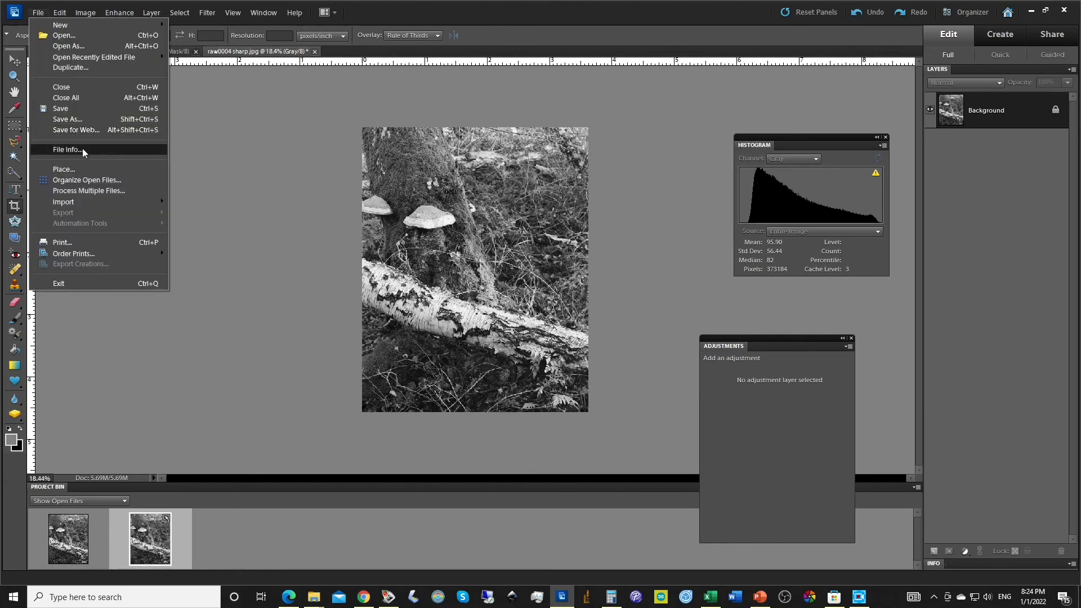
{"action": "left_click", "coordinate": [69, 116]}
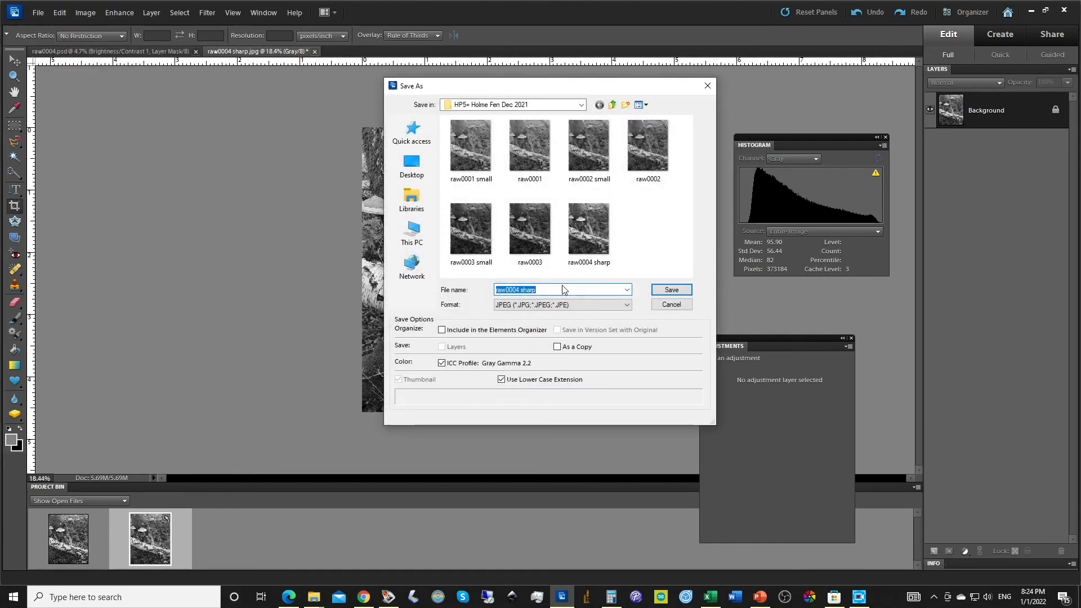
{"action": "left_click", "coordinate": [565, 291]}
{"action": "type", "text": "small"}
{"action": "key", "text": "Return"}
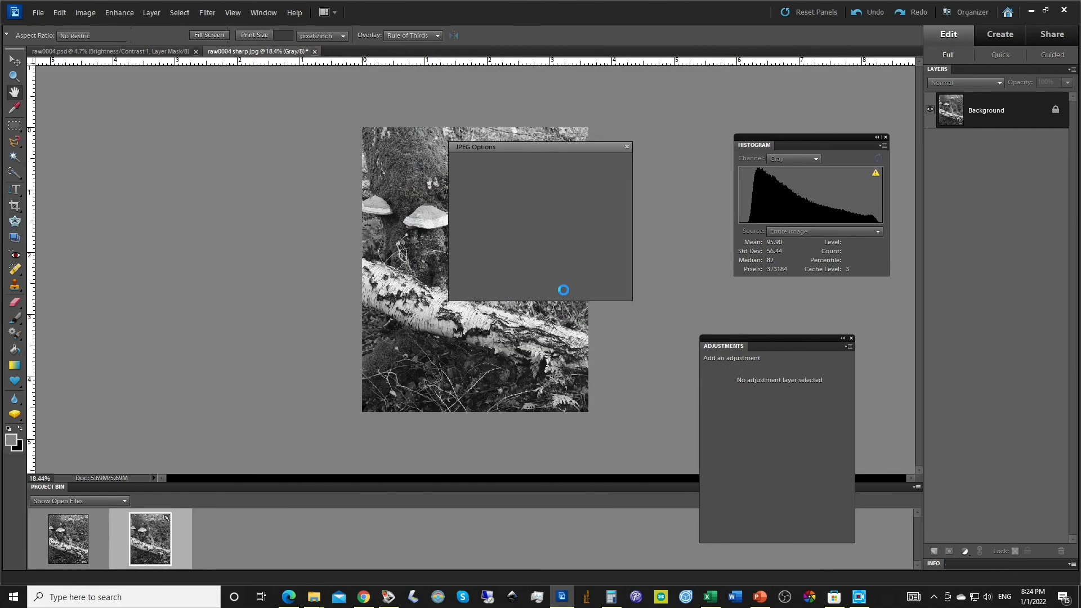
{"action": "key", "text": "Return"}
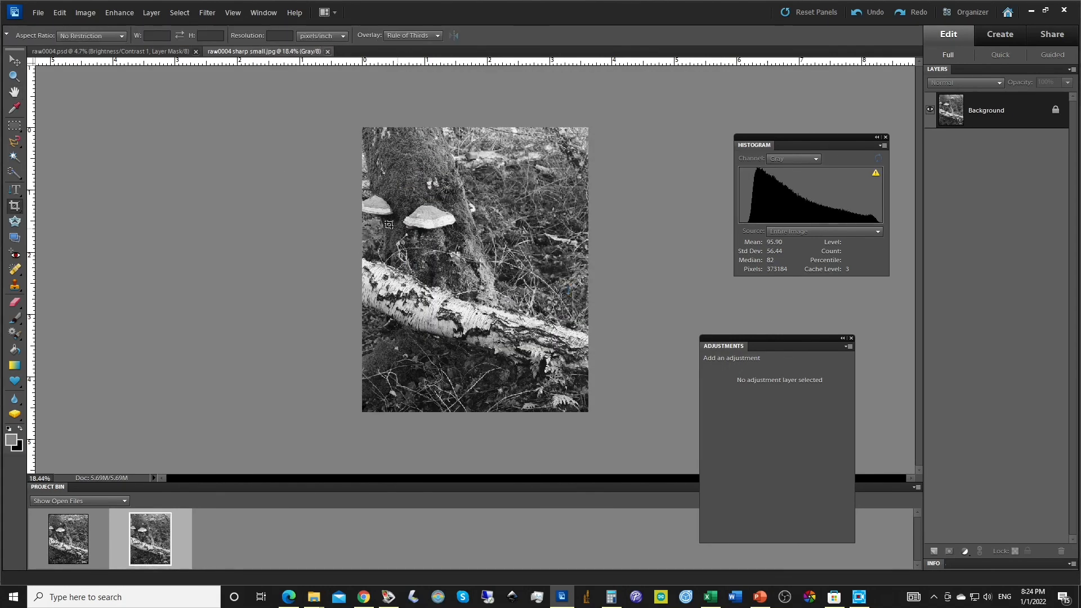